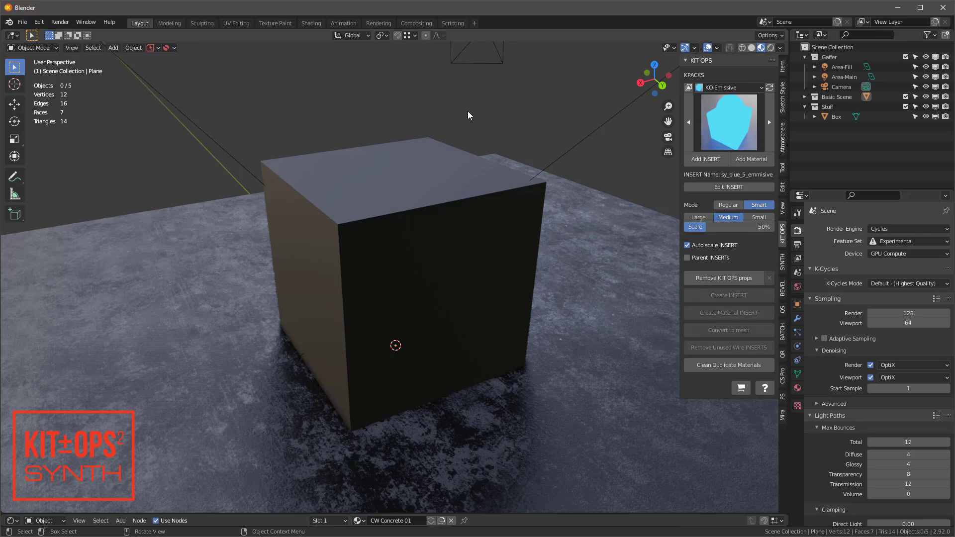
Check the add-on details and versions of KIT OPS and KIT OPS SYNTH in the preferences
{"action": "mouse_move", "coordinate": [515, 130]}
{"action": "middle_mouse_down"}
{"action": "mouse_move", "coordinate": [426, 124]}
{"action": "mouse_move", "coordinate": [517, 123]}
{"action": "middle_mouse_up"}
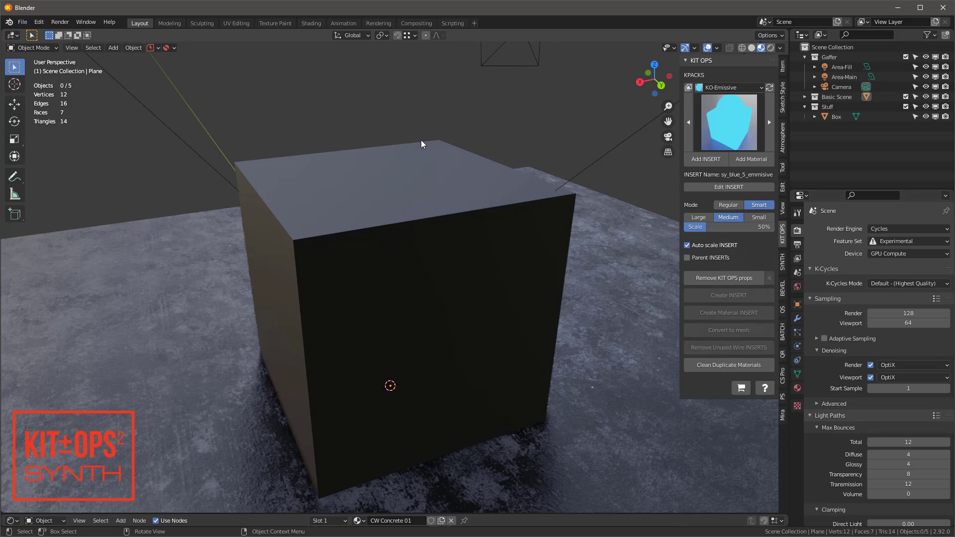
{"action": "middle_click_drag", "start_coordinate": [400, 190], "coordinate": [396, 174]}
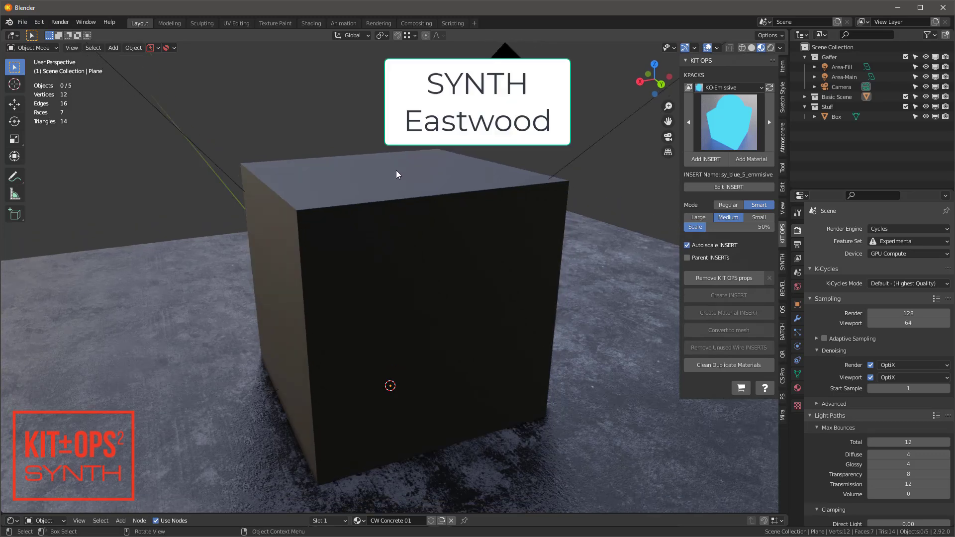
{"action": "left_click", "coordinate": [39, 22]}
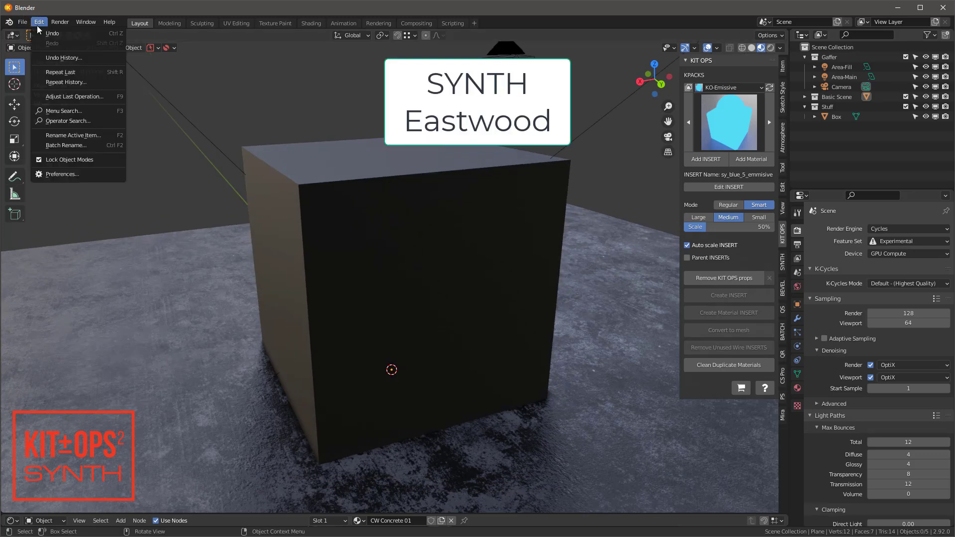
{"action": "left_click", "coordinate": [62, 174]}
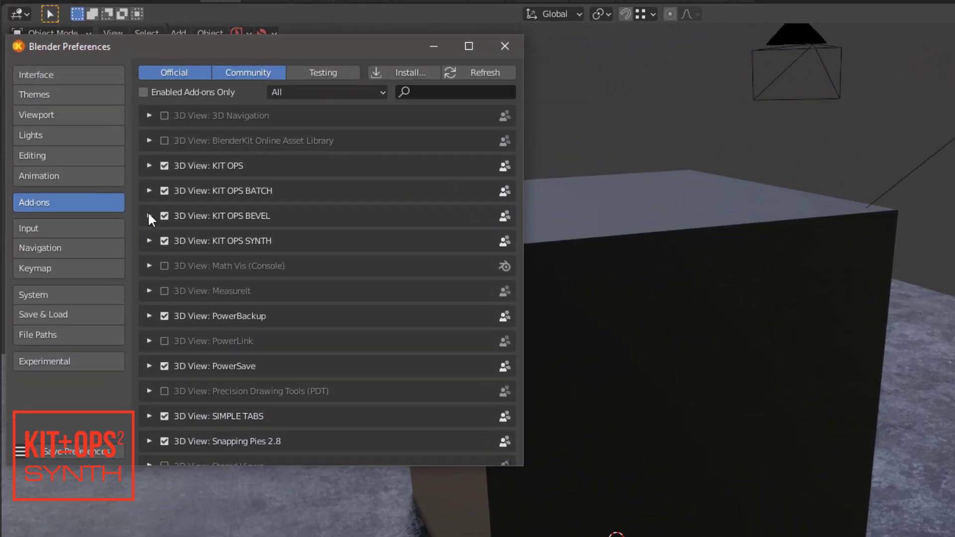
{"action": "left_click", "coordinate": [148, 166]}
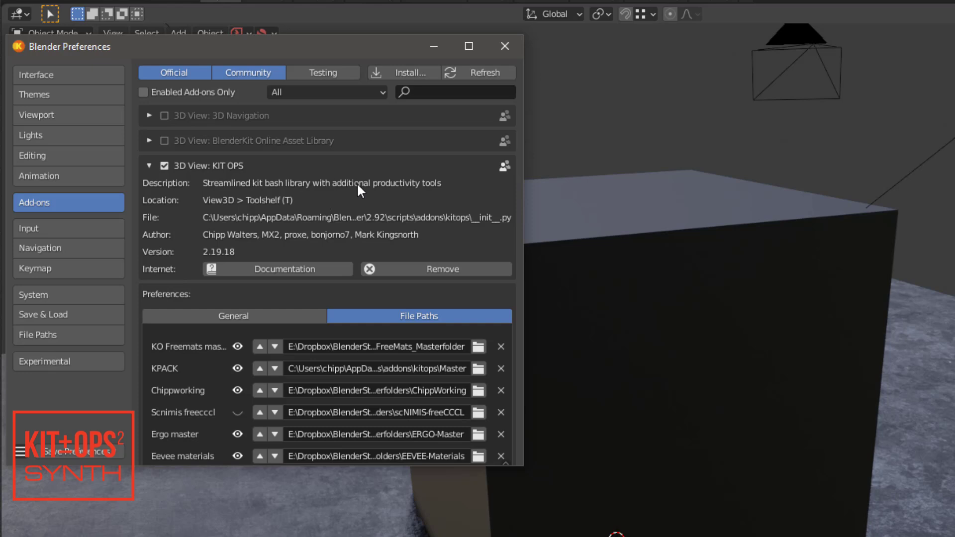
{"action": "left_click", "coordinate": [147, 168]}
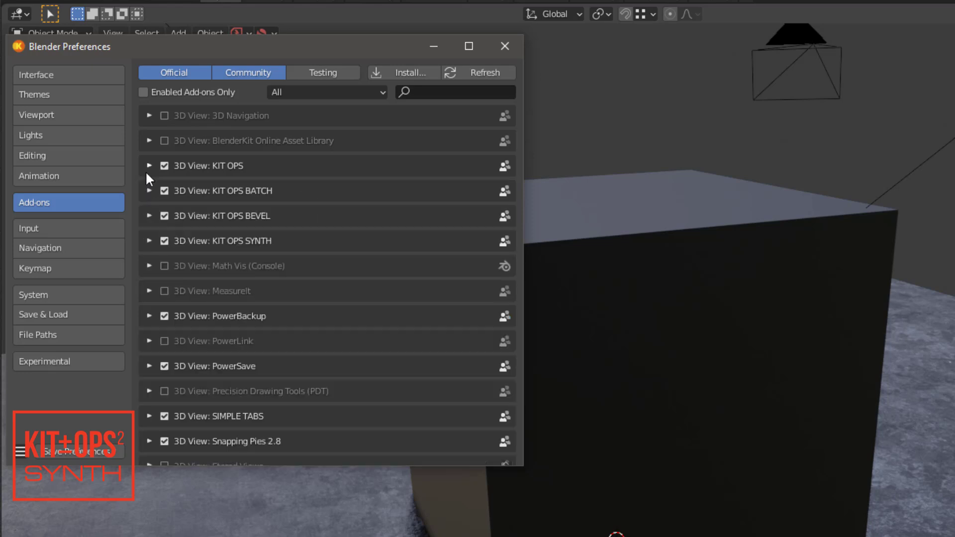
{"action": "left_click", "coordinate": [149, 241]}
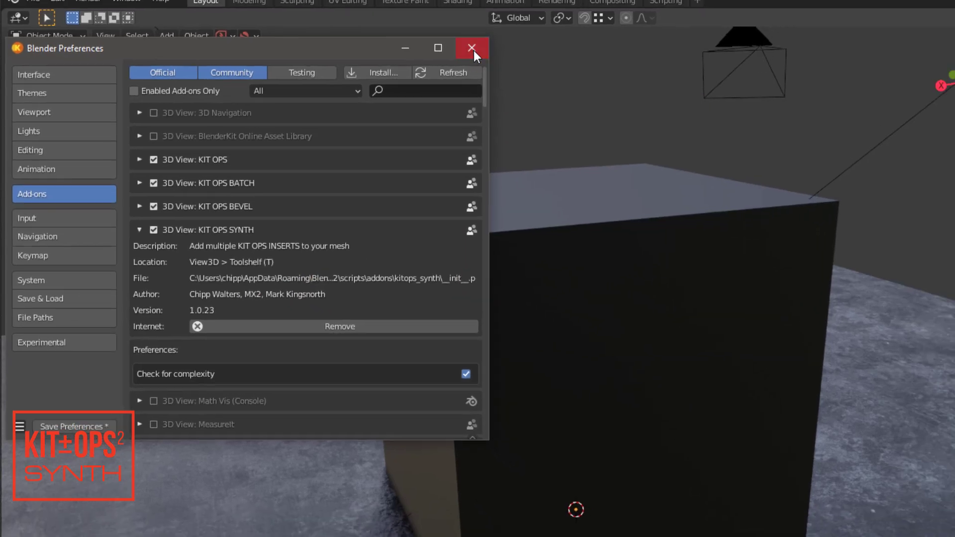
{"action": "left_click", "coordinate": [505, 47]}
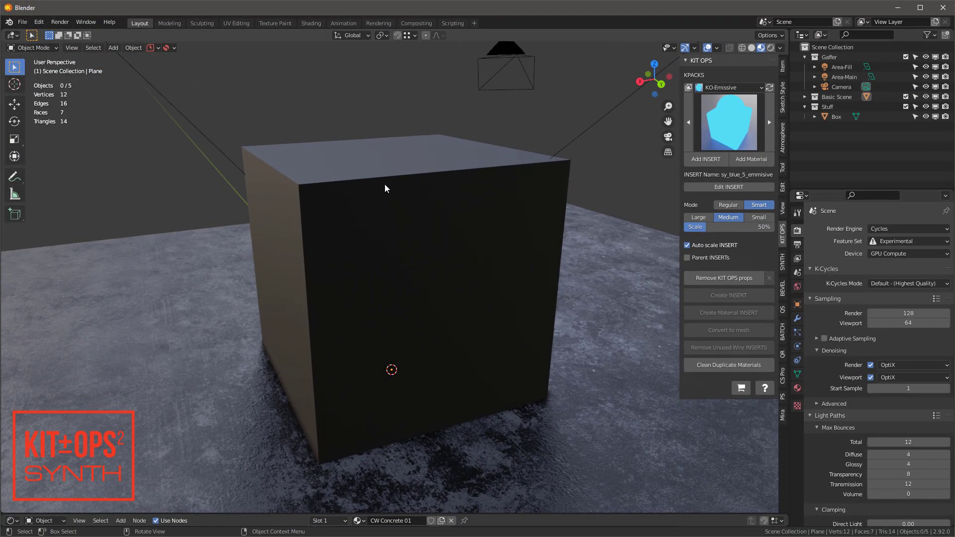
Show the KIT OPS SYNTH settings in the sidebar and select the box
{"action": "middle_click_drag", "start_coordinate": [385, 186], "coordinate": [503, 234]}
{"action": "left_click", "coordinate": [783, 261]}
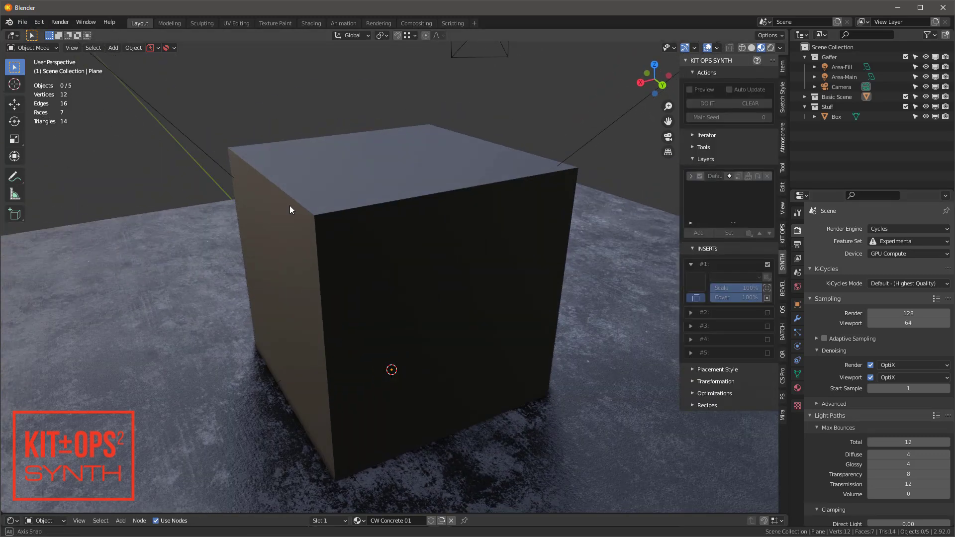
{"action": "middle_click_drag", "start_coordinate": [289, 205], "coordinate": [299, 207]}
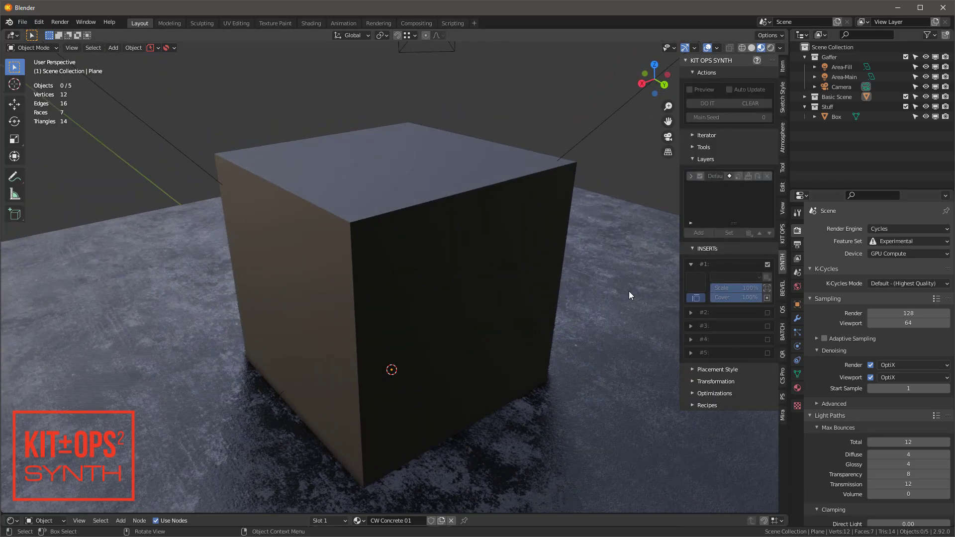
{"action": "left_click", "coordinate": [367, 181]}
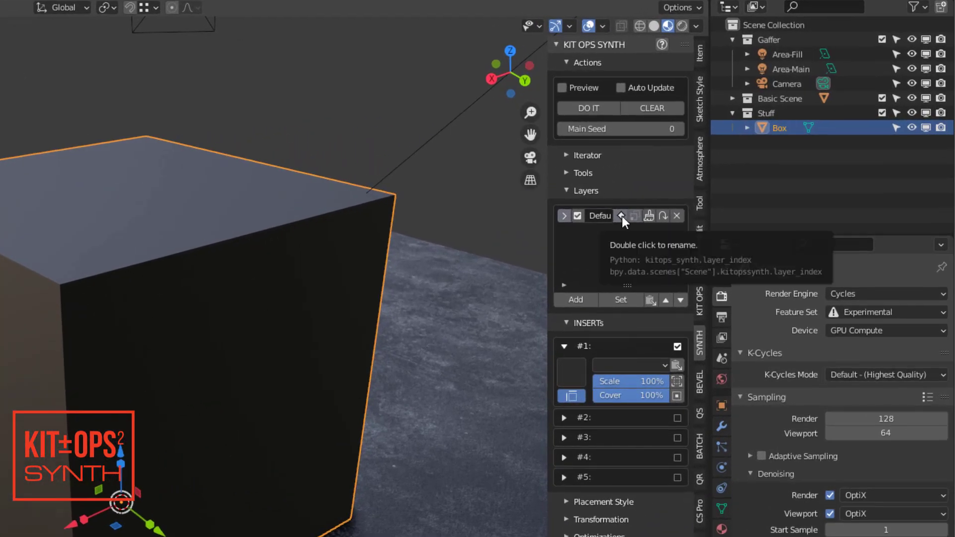
{"action": "middle_click_drag", "start_coordinate": [138, 190], "coordinate": [139, 198]}
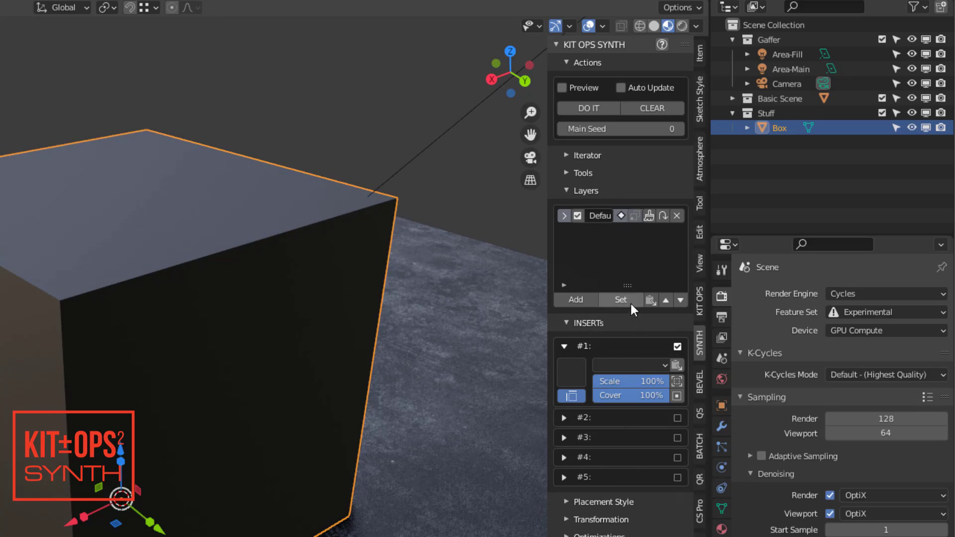
{"action": "middle_click_drag", "start_coordinate": [93, 169], "coordinate": [145, 182]}
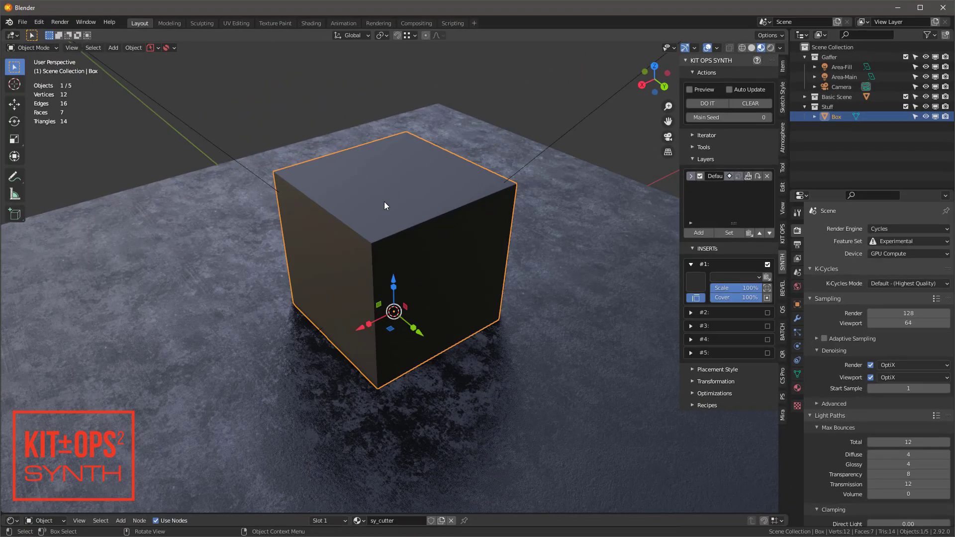
{"action": "mouse_move", "coordinate": [385, 202]}
{"action": "middle_mouse_down"}
{"action": "mouse_move", "coordinate": [379, 189]}
{"action": "mouse_move", "coordinate": [387, 187]}
{"action": "middle_mouse_up"}
{"action": "middle_click_drag", "start_coordinate": [452, 198], "coordinate": [463, 214]}
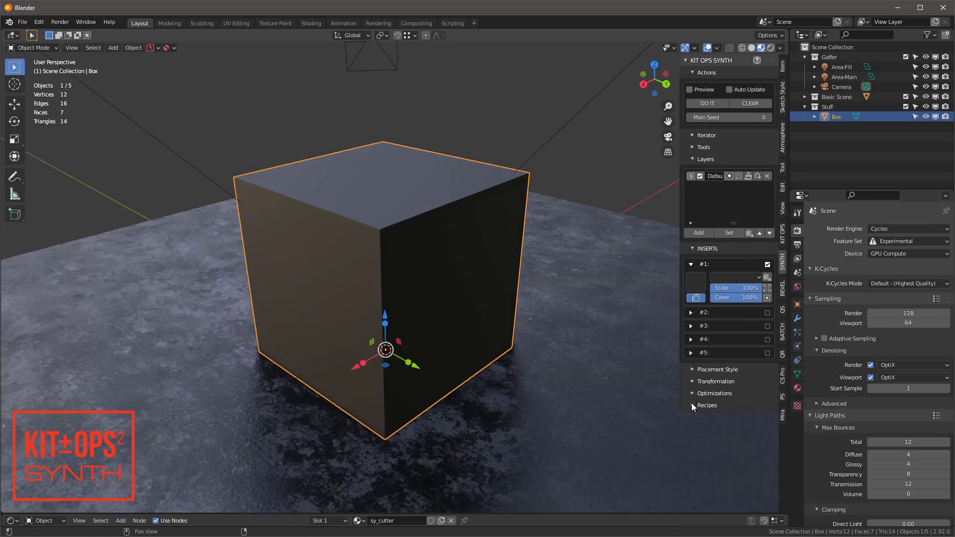
Load the arm-08.json recipe from the recipes folder into KIT OPS SYNTH
{"action": "left_click", "coordinate": [692, 405]}
{"action": "left_click", "coordinate": [728, 424]}
{"action": "left_click", "coordinate": [127, 426]}
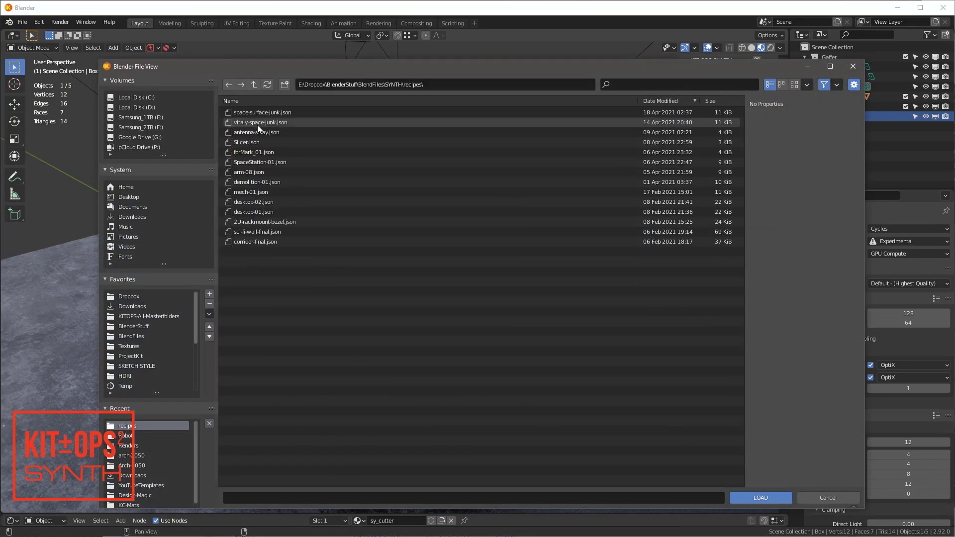
{"action": "double_click", "coordinate": [248, 173]}
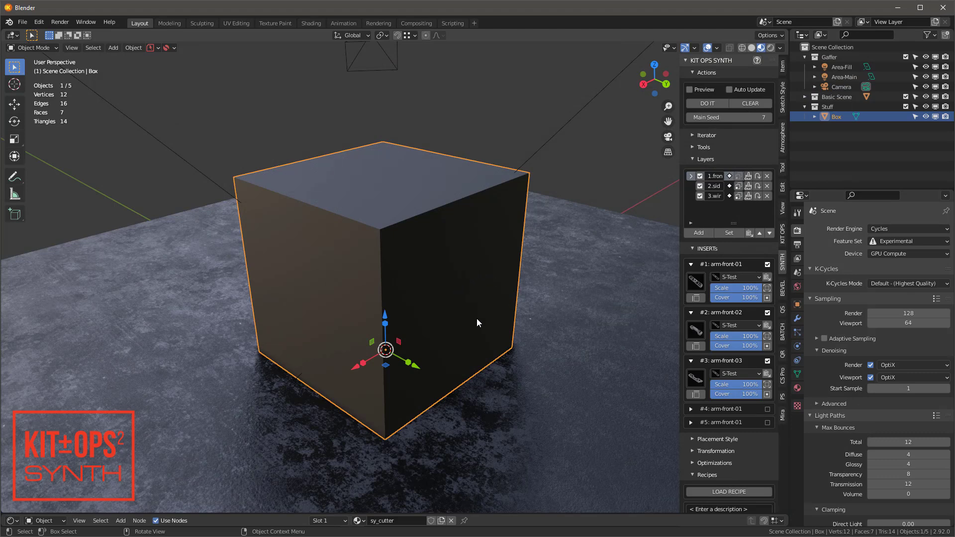
Hide the ground plane, exclude the Gaffer collection from the view layer and reselect the box
{"action": "left_click", "coordinate": [560, 300]}
{"action": "key", "text": "h"}
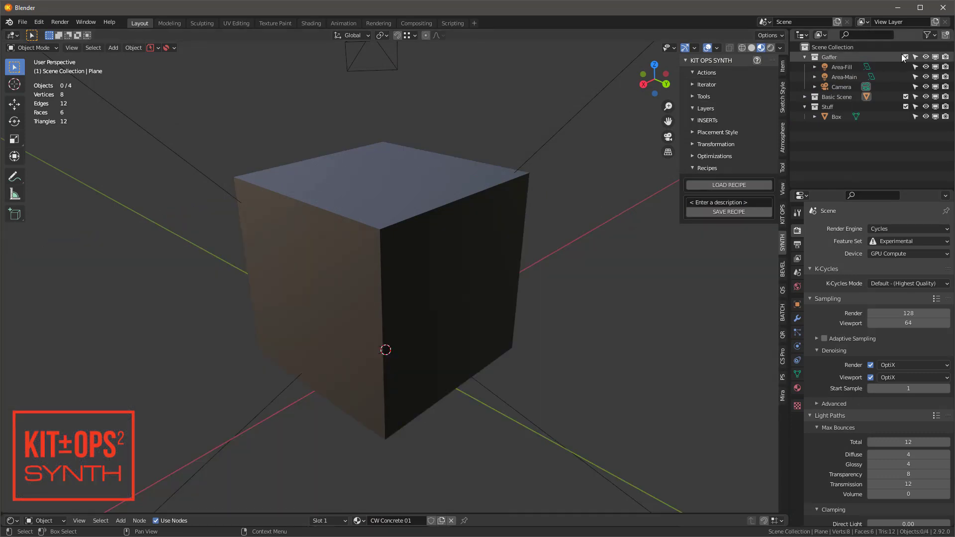
{"action": "left_click", "coordinate": [906, 57]}
{"action": "left_click", "coordinate": [439, 262]}
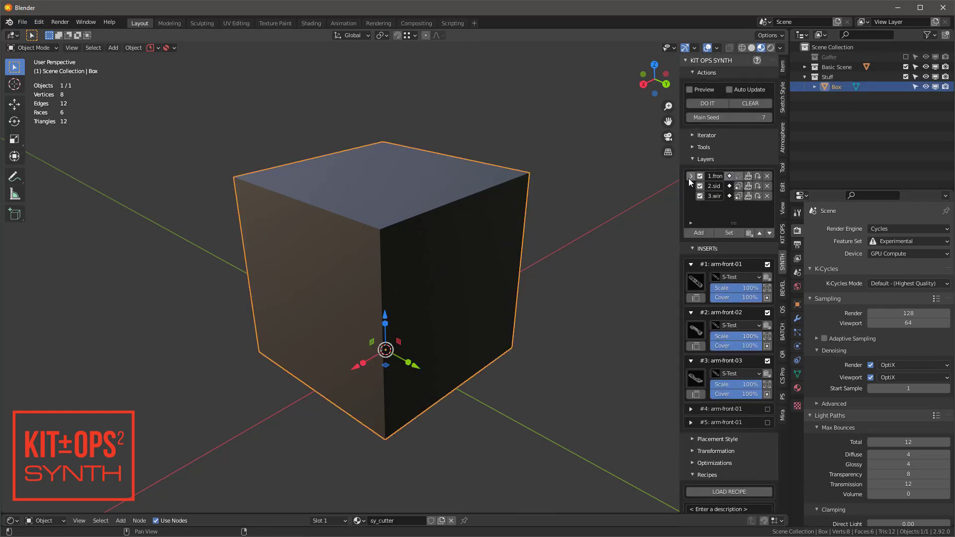
Widen the sidebar so the full SYNTH layer names can be read
{"action": "left_click_drag", "start_coordinate": [681, 184], "coordinate": [648, 184]}
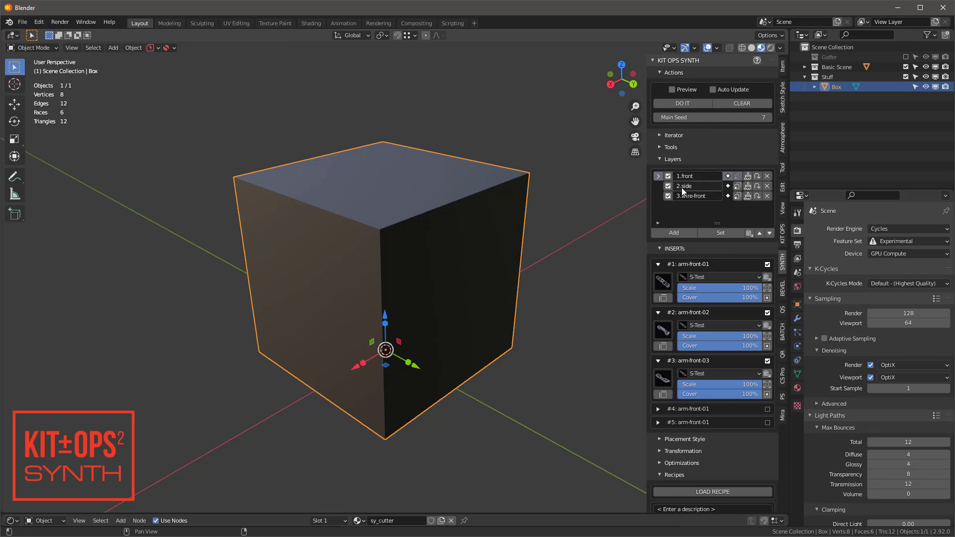
{"action": "mouse_move", "coordinate": [417, 231]}
{"action": "middle_mouse_down"}
{"action": "mouse_move", "coordinate": [396, 222]}
{"action": "mouse_move", "coordinate": [411, 234]}
{"action": "middle_mouse_up"}
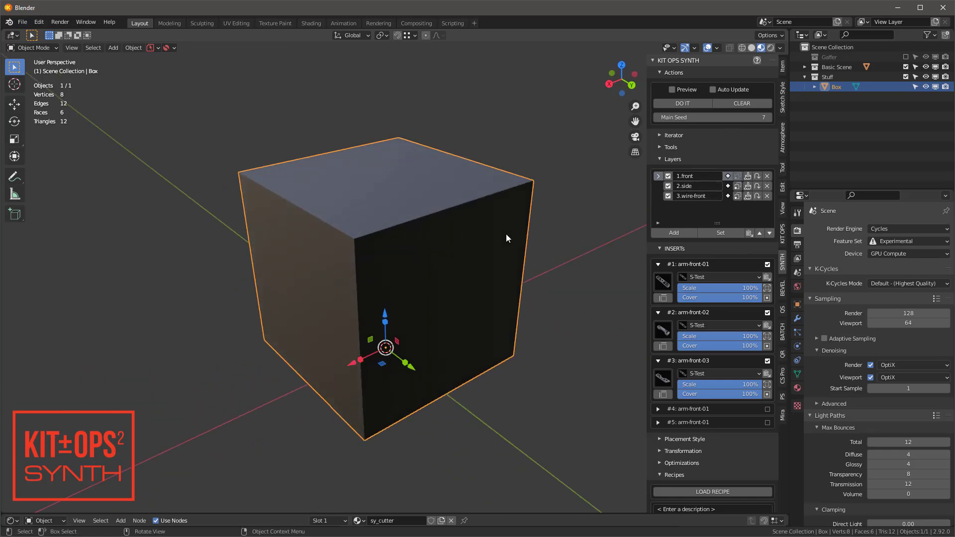
{"action": "middle_click_drag", "start_coordinate": [461, 236], "coordinate": [407, 258]}
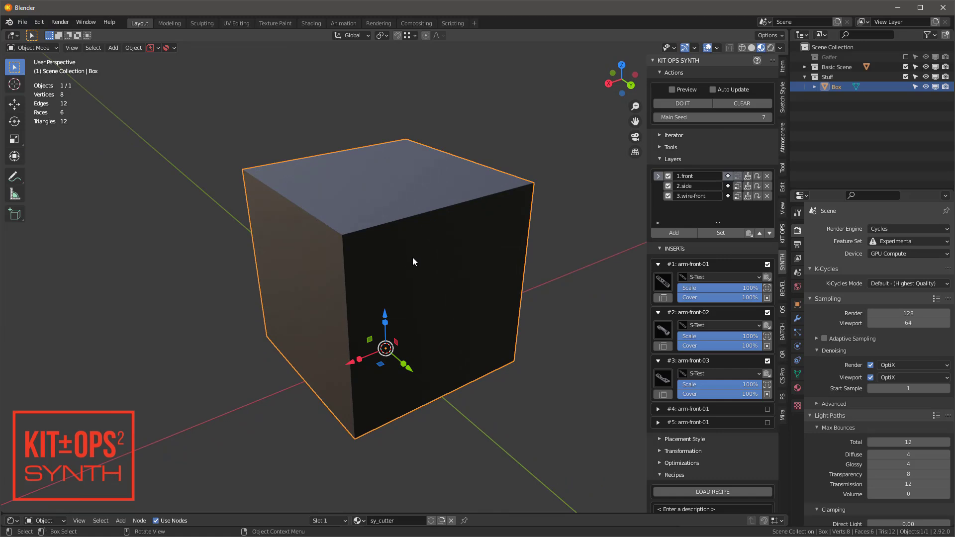
Subdivide all faces of the box so each side becomes an 11 by 11 grid
{"action": "key", "text": "Tab"}
{"action": "key", "text": "a"}
{"action": "key", "text": "q"}
{"action": "right_click", "coordinate": [422, 198]}
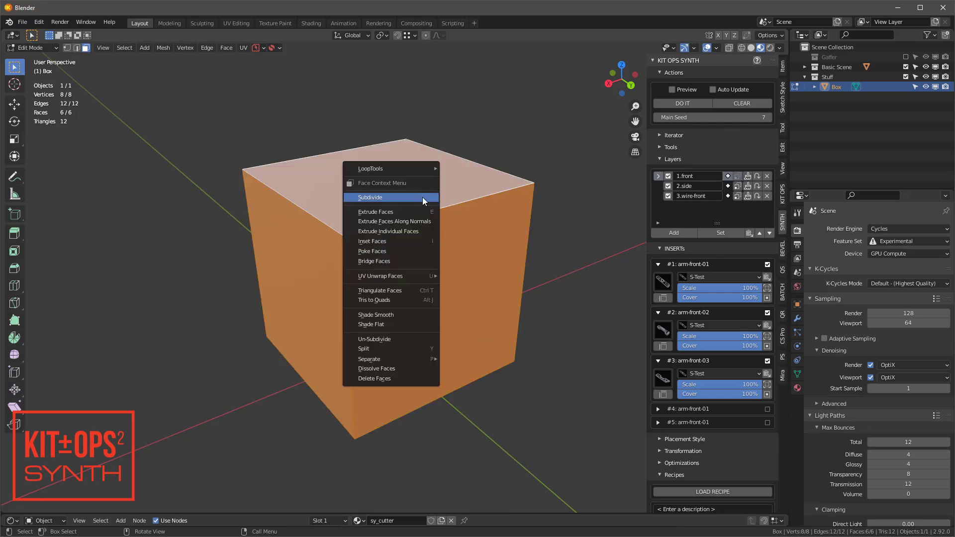
{"action": "left_click", "coordinate": [422, 197]}
{"action": "left_click", "coordinate": [55, 507]}
{"action": "left_click", "coordinate": [162, 437]}
{"action": "left_click_drag", "start_coordinate": [163, 437], "coordinate": [177, 433]}
{"action": "key", "text": "Tab"}
Select the whole grid of faces on the box's +Y side and assign it to the 1.front layer
{"action": "middle_click_drag", "start_coordinate": [453, 284], "coordinate": [429, 250]}
{"action": "scroll", "coordinate": [461, 267], "scroll_direction": "up", "scroll_amount": 1}
{"action": "key", "text": "Tab"}
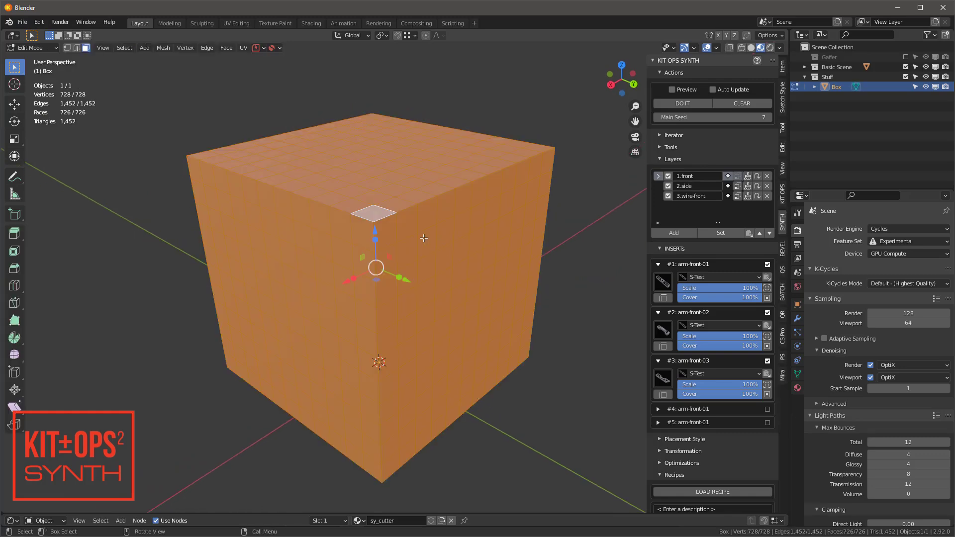
{"action": "left_click", "coordinate": [385, 232]}
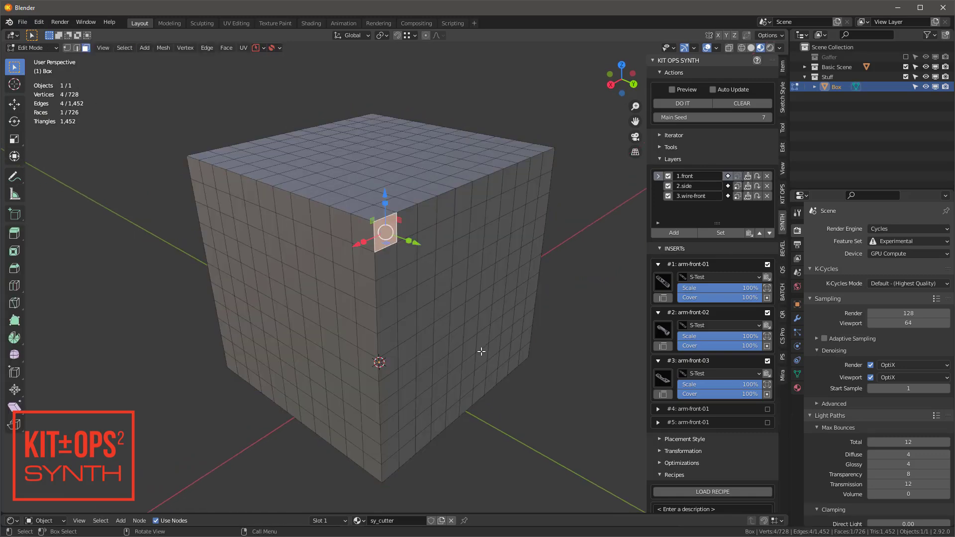
{"action": "left_click", "coordinate": [521, 358], "text": "ctrl+shift"}
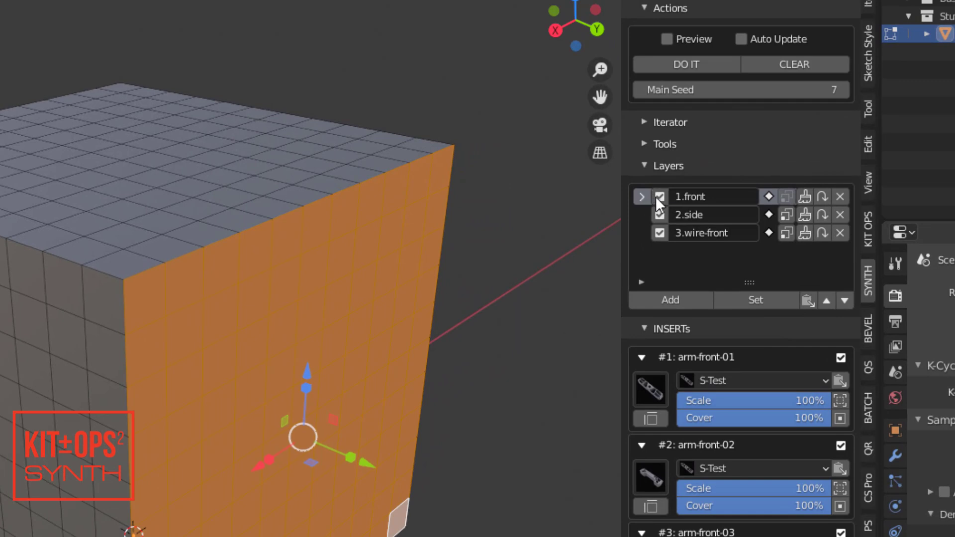
{"action": "left_click", "coordinate": [763, 300]}
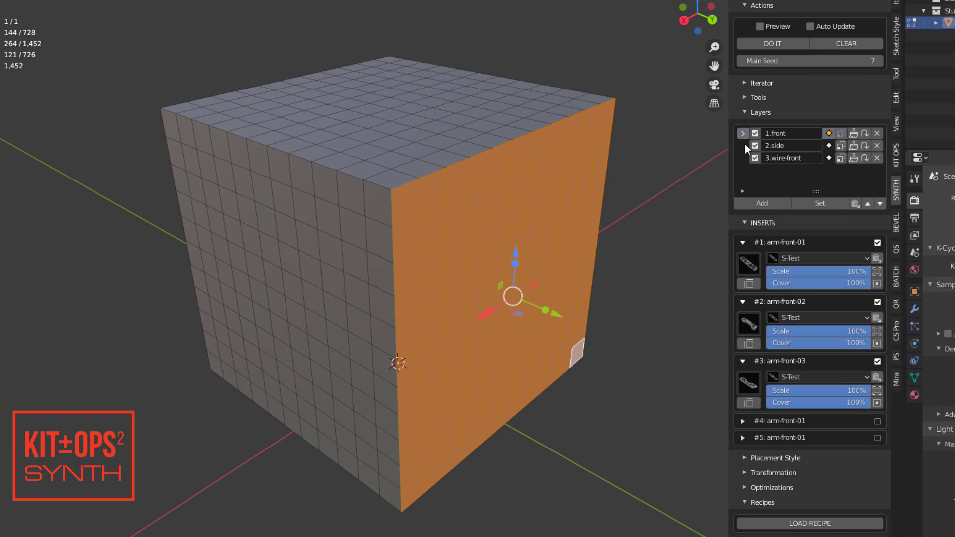
Assign all faces on the box's +X side to the 2.side layer
{"action": "left_click", "coordinate": [743, 145]}
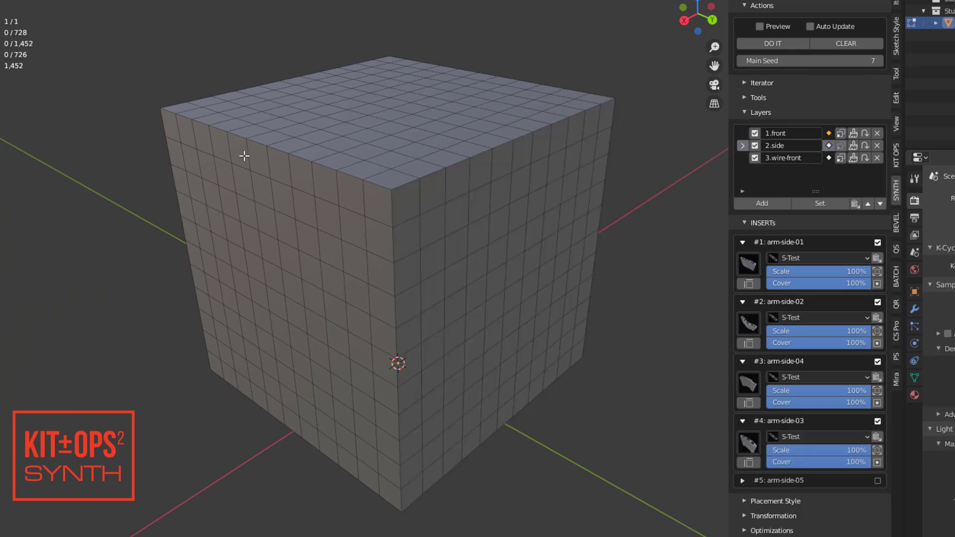
{"action": "left_click", "coordinate": [172, 123]}
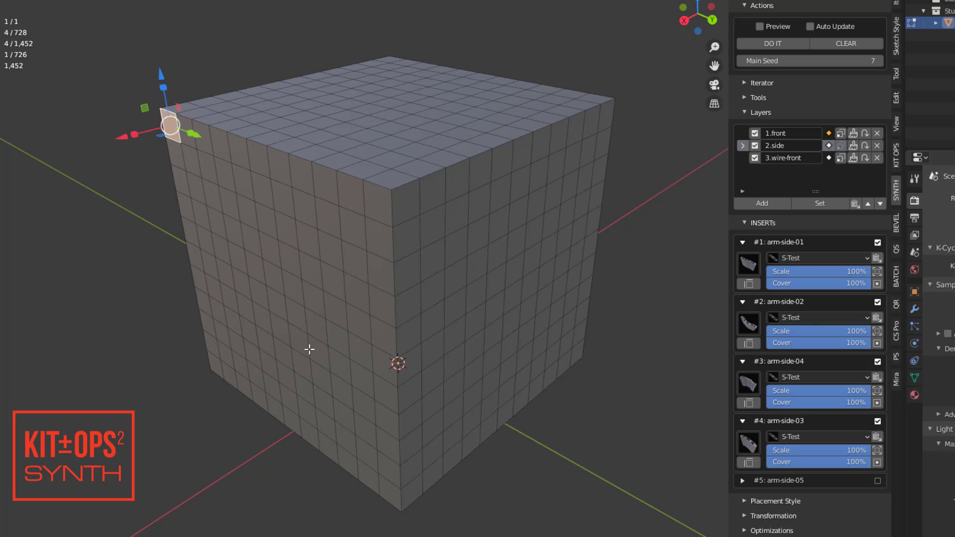
{"action": "left_click", "coordinate": [389, 488], "text": "ctrl+shift"}
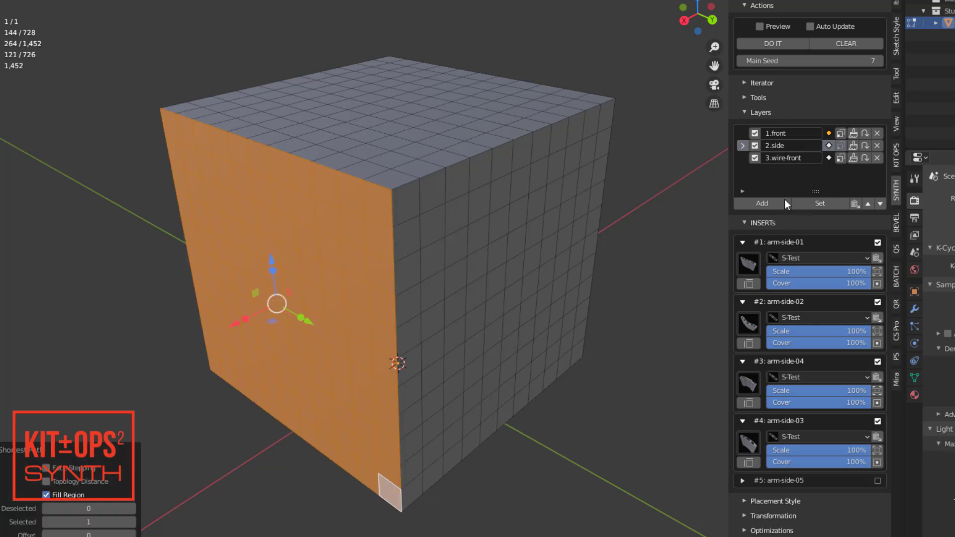
{"action": "left_click", "coordinate": [822, 204]}
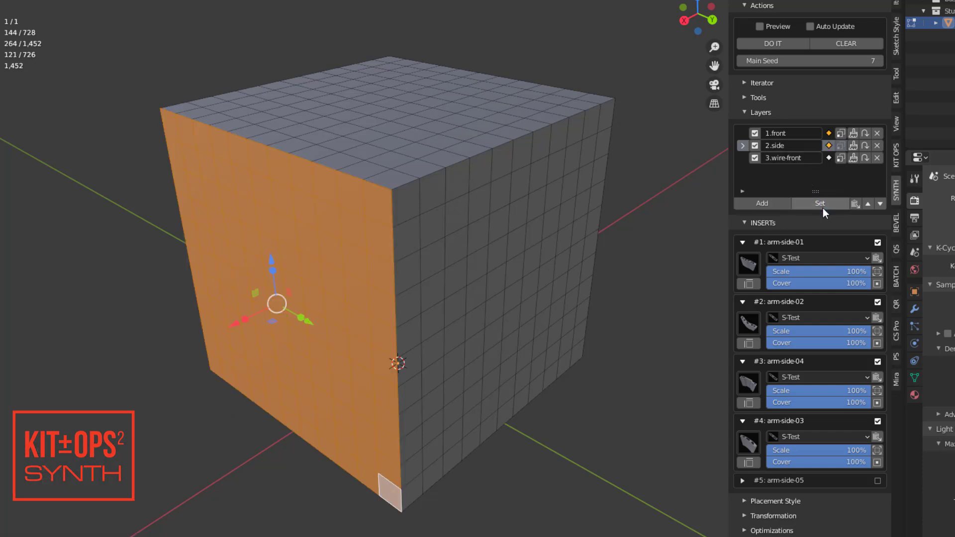
Assign the 1.front layer's faces to the 3.wire-front layer as well and review each layer's face selection
{"action": "left_click", "coordinate": [740, 159]}
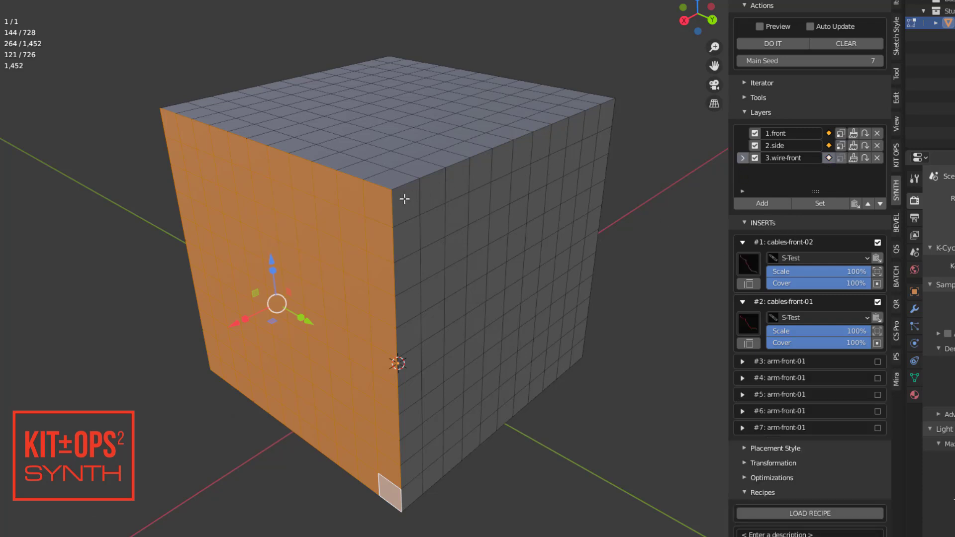
{"action": "left_click", "coordinate": [841, 134]}
{"action": "left_click", "coordinate": [746, 146]}
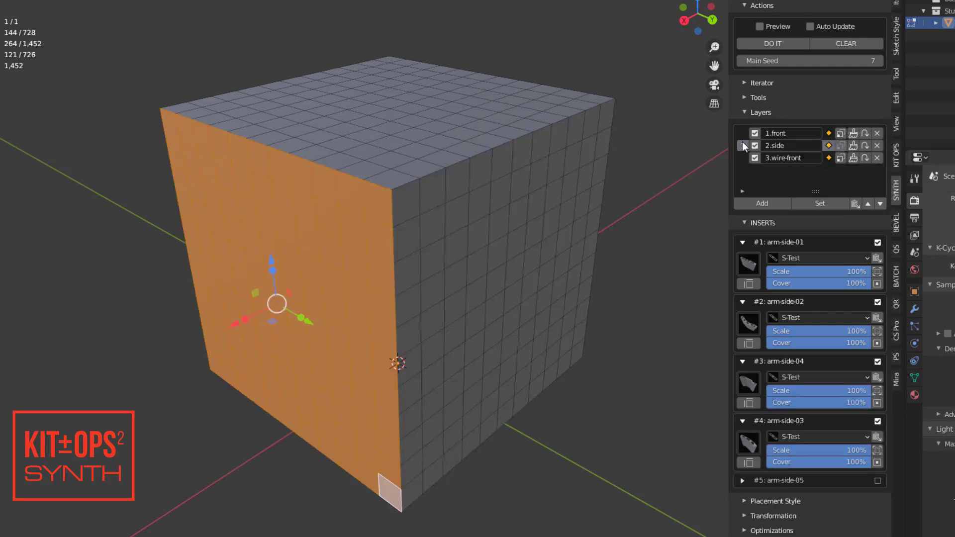
{"action": "left_click", "coordinate": [744, 137]}
{"action": "left_click", "coordinate": [742, 146]}
{"action": "left_click", "coordinate": [746, 158]}
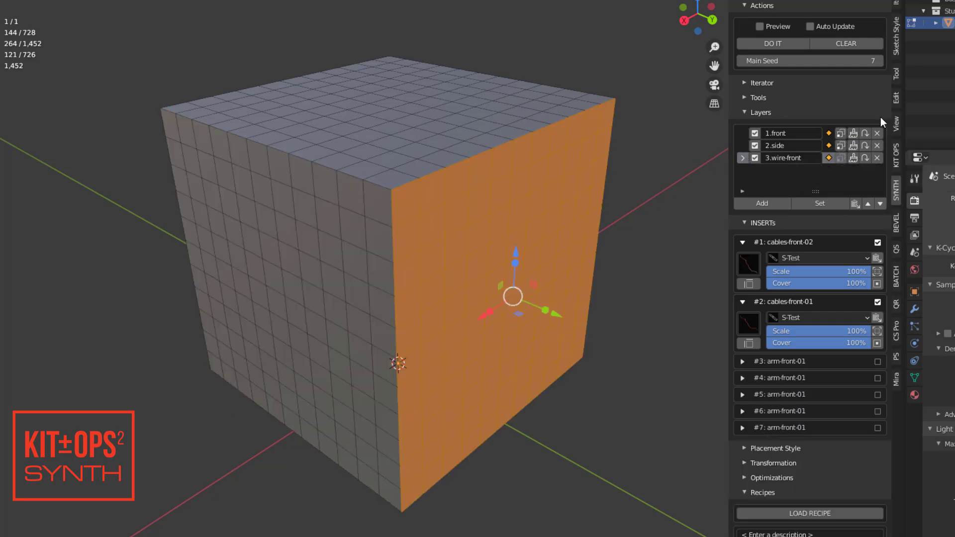
Set the SYNTH main seed to 22
{"action": "left_click", "coordinate": [871, 61]}
{"action": "type", "text": "221"}
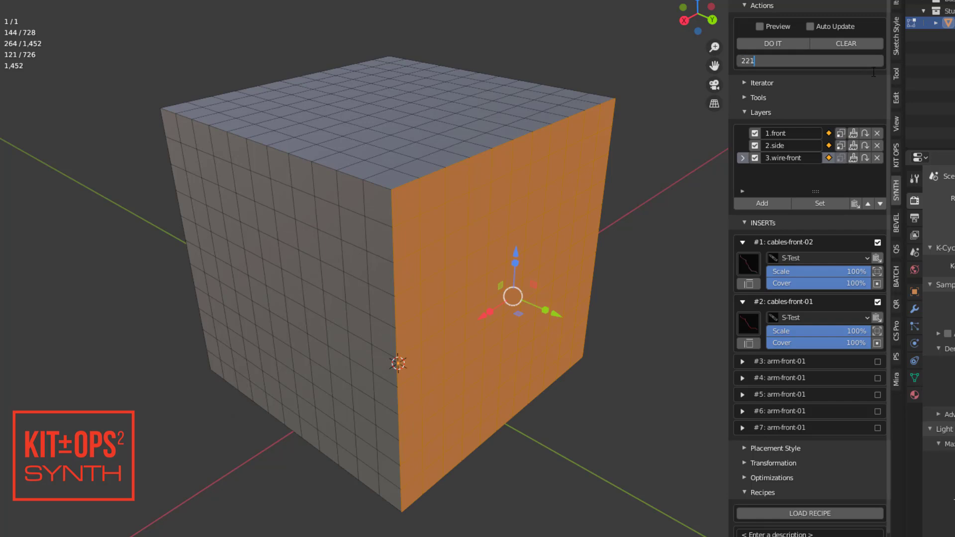
{"action": "key", "text": "BackSpace"}
{"action": "key", "text": "Return"}
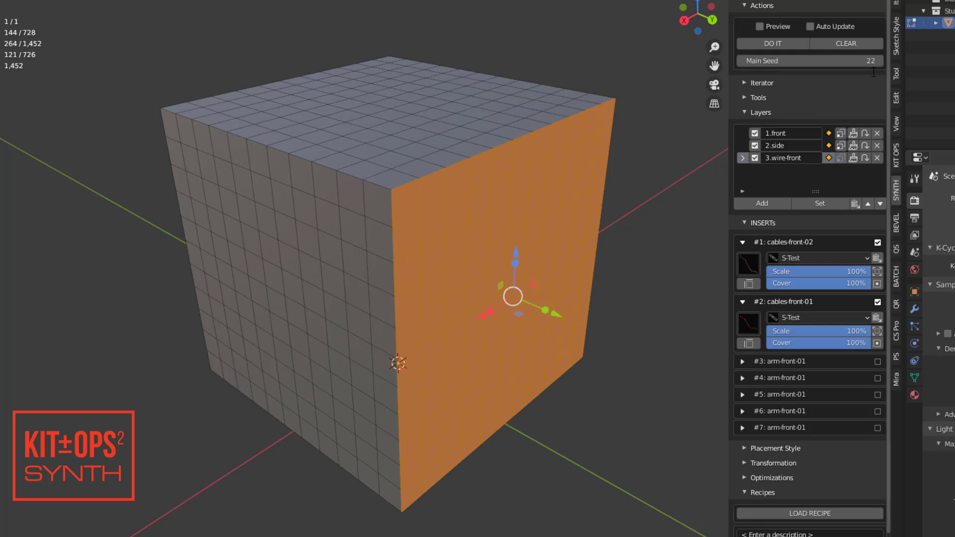
Generate the SYNTH INSERTs on the box and inspect the arm with the viewport overlays hidden
{"action": "left_click", "coordinate": [779, 45]}
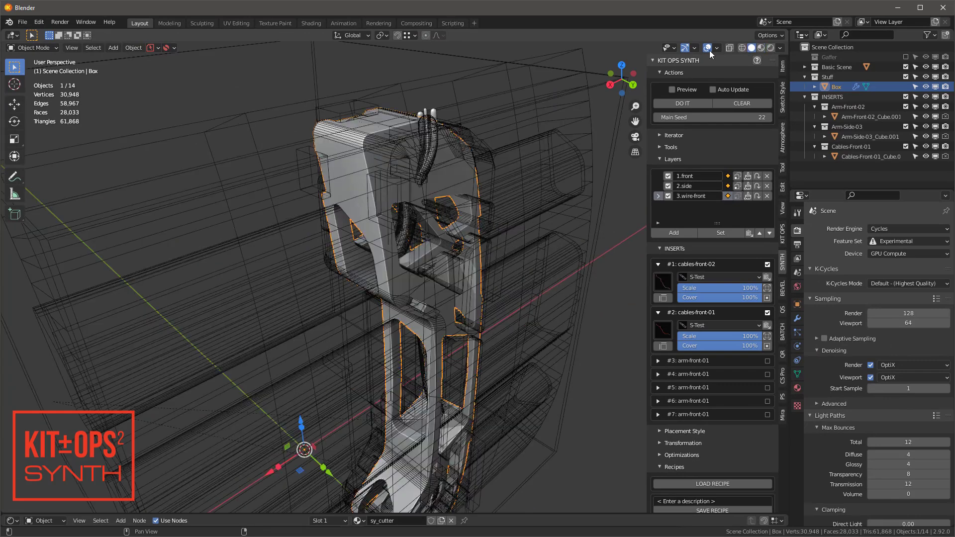
{"action": "left_click", "coordinate": [708, 48]}
{"action": "middle_click_drag", "start_coordinate": [251, 268], "coordinate": [385, 159]}
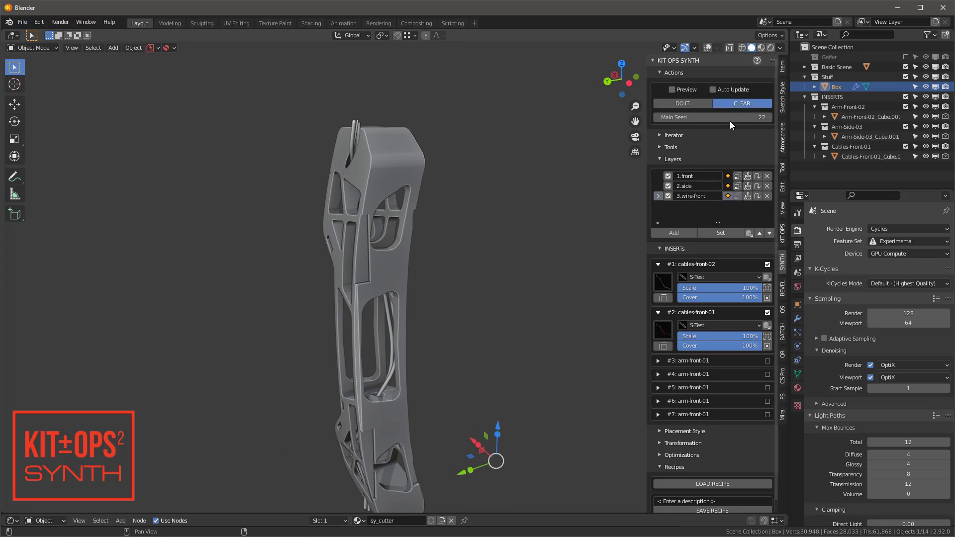
Clear the generated INSERTs from the box and show the viewport overlays again
{"action": "left_click", "coordinate": [741, 103]}
{"action": "scroll", "coordinate": [477, 175], "scroll_direction": "down", "scroll_amount": 3}
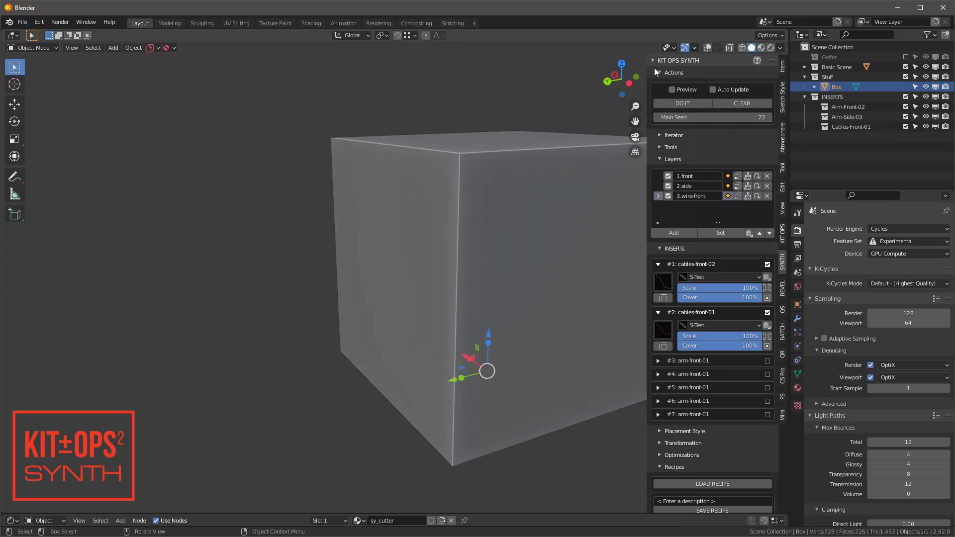
{"action": "left_click", "coordinate": [707, 47]}
Add a Bevel modifier to the box with an amount of 0.002 m
{"action": "middle_click_drag", "start_coordinate": [546, 226], "coordinate": [379, 179], "text": "shift"}
{"action": "left_click", "coordinate": [798, 318]}
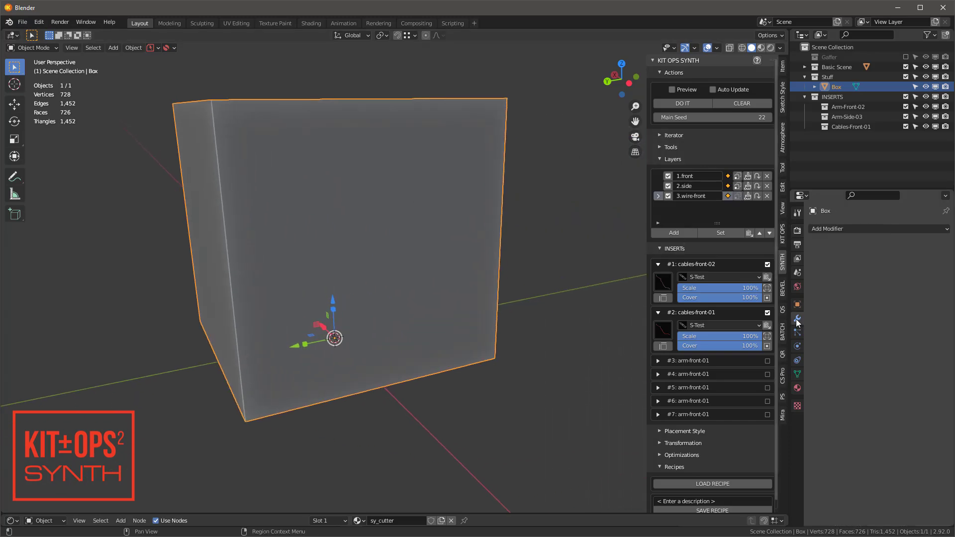
{"action": "left_click", "coordinate": [837, 229]}
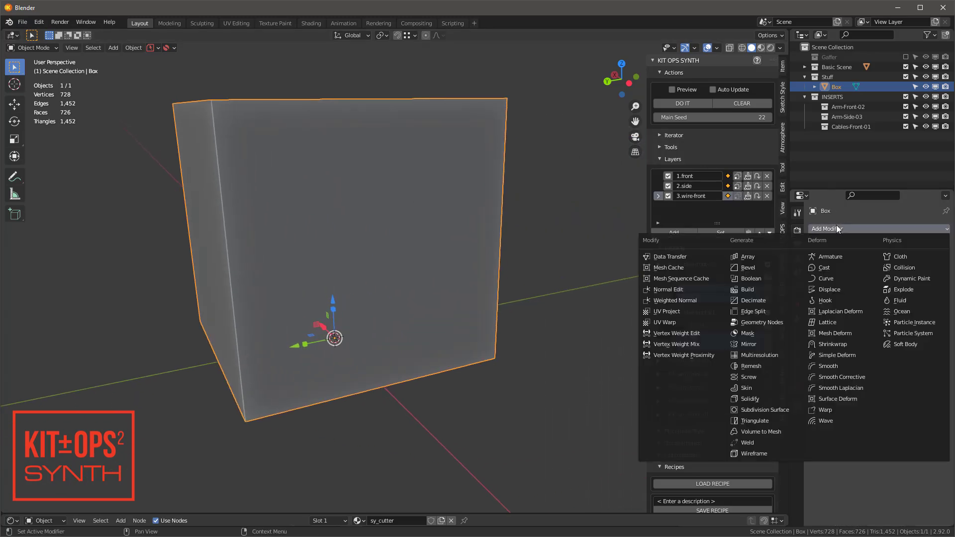
{"action": "left_click", "coordinate": [752, 268]}
{"action": "left_click", "coordinate": [896, 305]}
{"action": "type", "text": "0.002"}
{"action": "key", "text": "Return"}
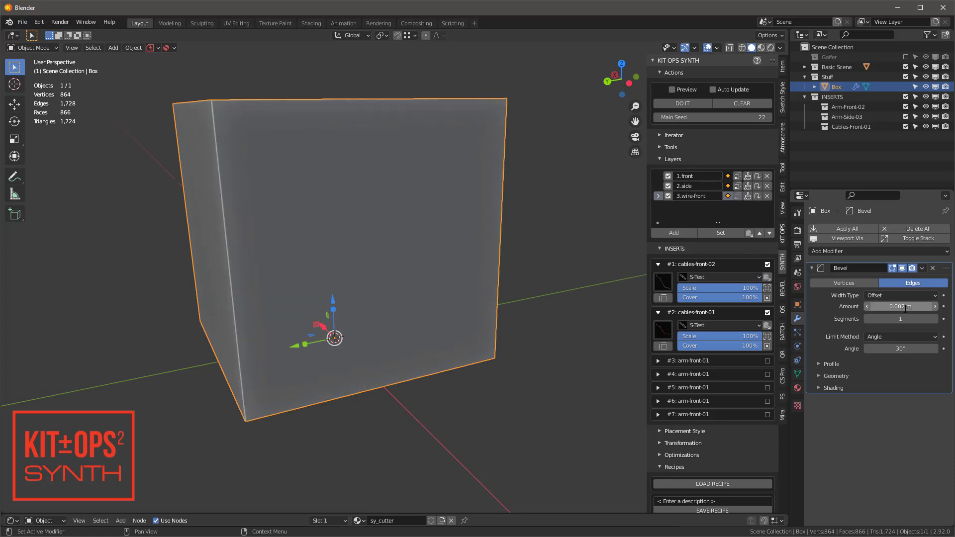
Turn off Clamp Overlap in the Bevel modifier's geometry settings
{"action": "left_click", "coordinate": [819, 377]}
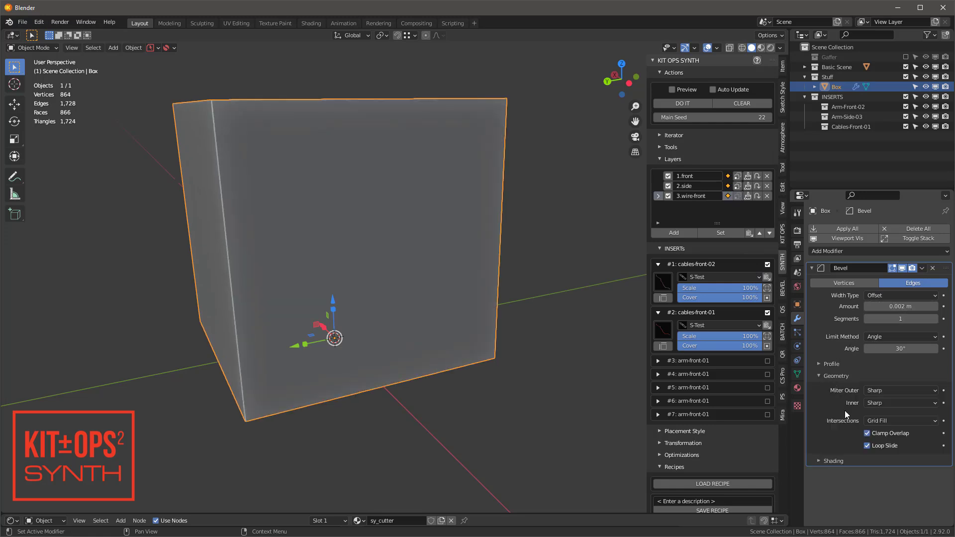
{"action": "left_click", "coordinate": [869, 434]}
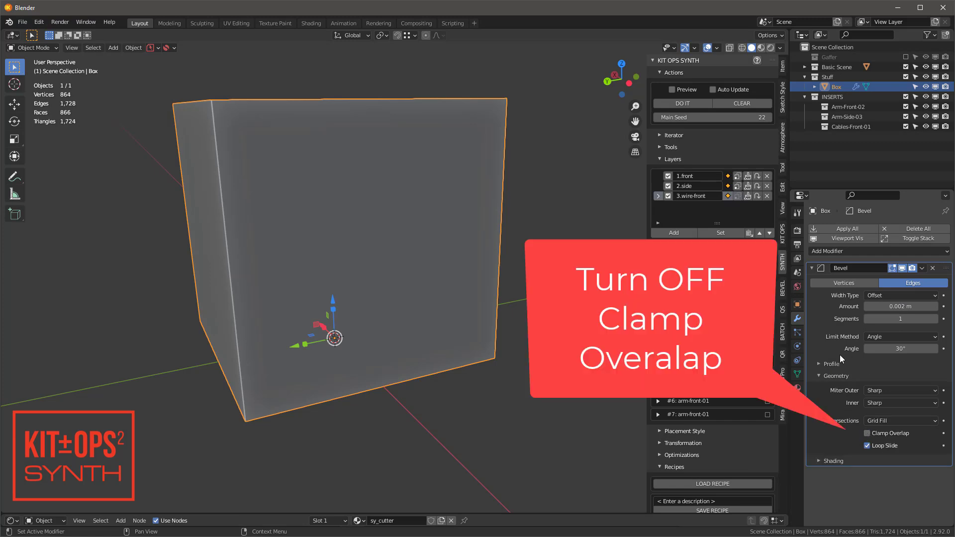
{"action": "left_click", "coordinate": [821, 376]}
Review the Bevel modifier's shading, profile and geometry settings
{"action": "left_click", "coordinate": [822, 388]}
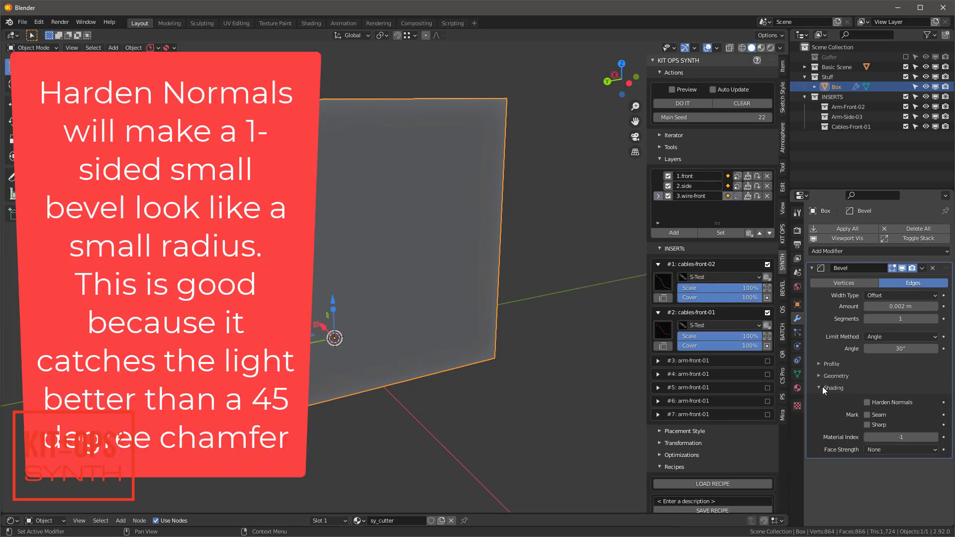
{"action": "left_click", "coordinate": [821, 388]}
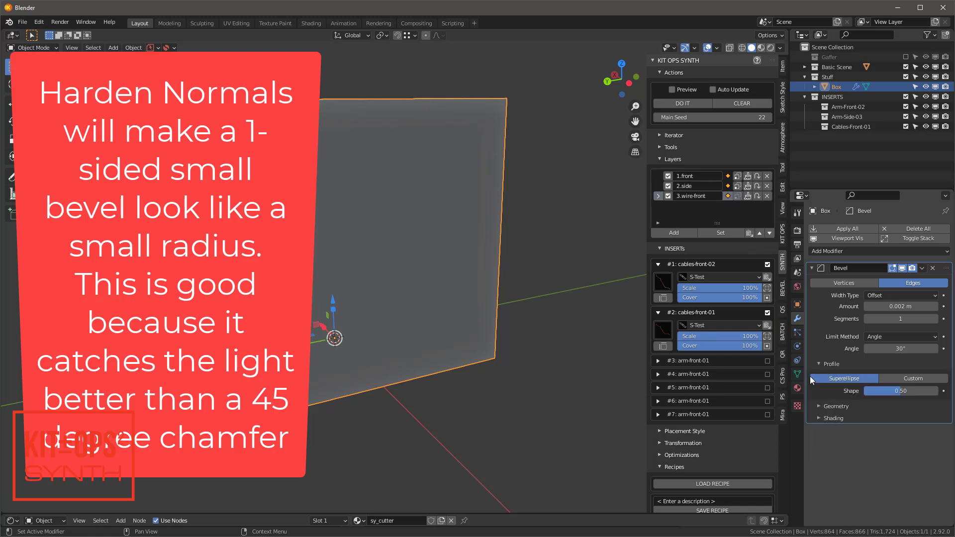
{"action": "left_click", "coordinate": [822, 366]}
{"action": "left_click", "coordinate": [820, 378]}
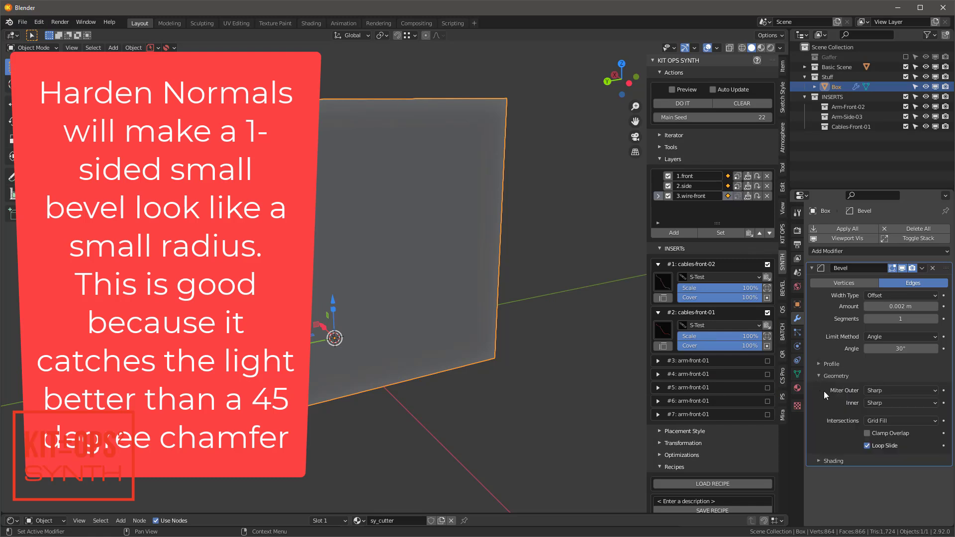
{"action": "left_click", "coordinate": [824, 375]}
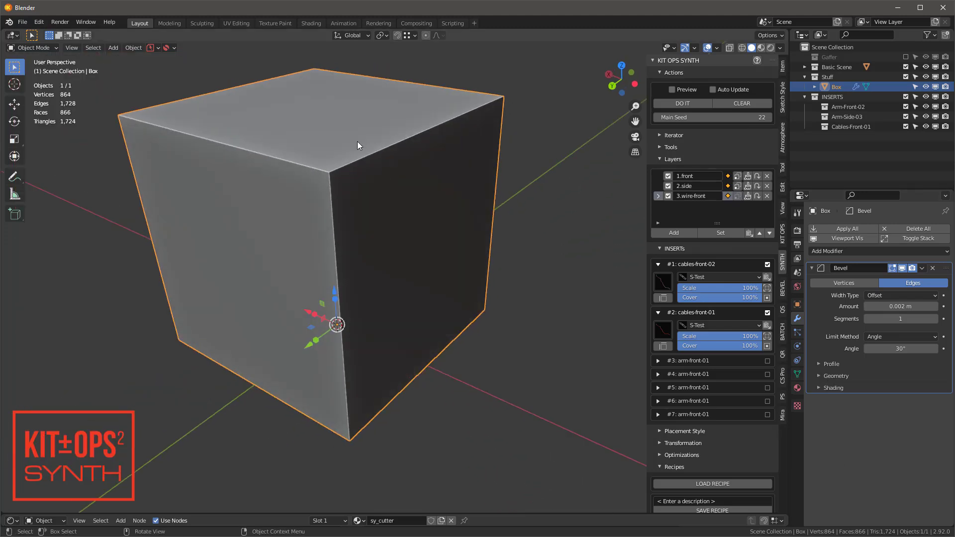
Generate the INSERTs on the beveled box and move the Bevel modifier below all the booleans in the stack
{"action": "scroll", "coordinate": [357, 144], "scroll_direction": "up", "scroll_amount": 2}
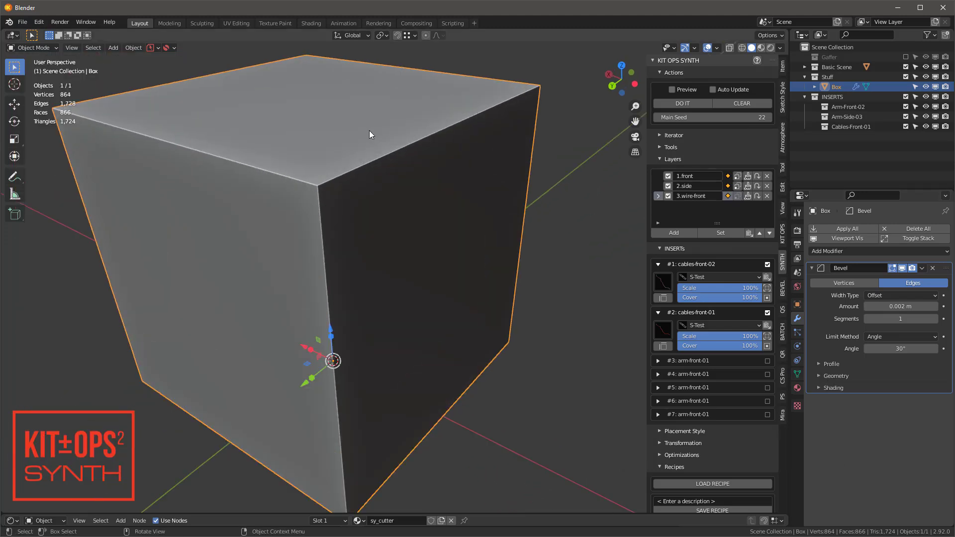
{"action": "scroll", "coordinate": [413, 146], "scroll_direction": "down", "scroll_amount": 2}
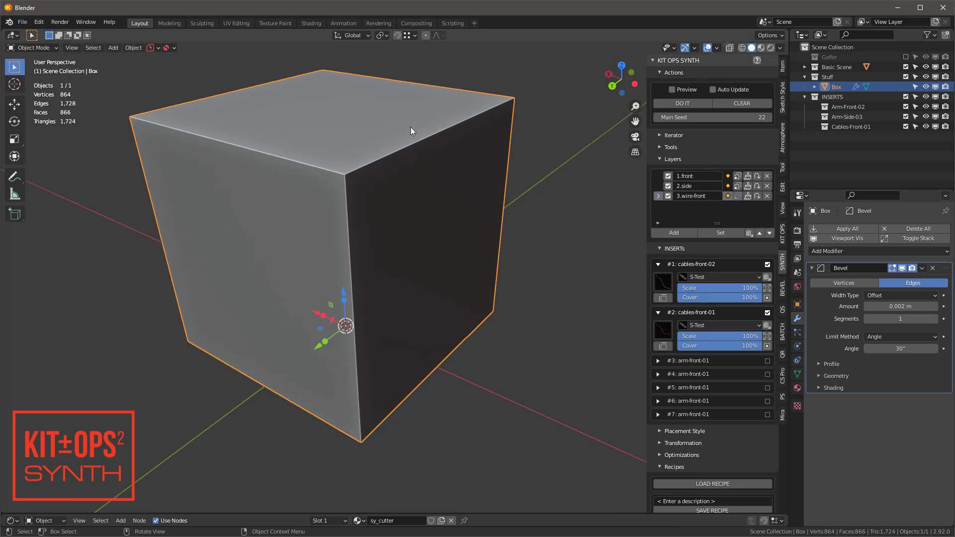
{"action": "left_click", "coordinate": [690, 105]}
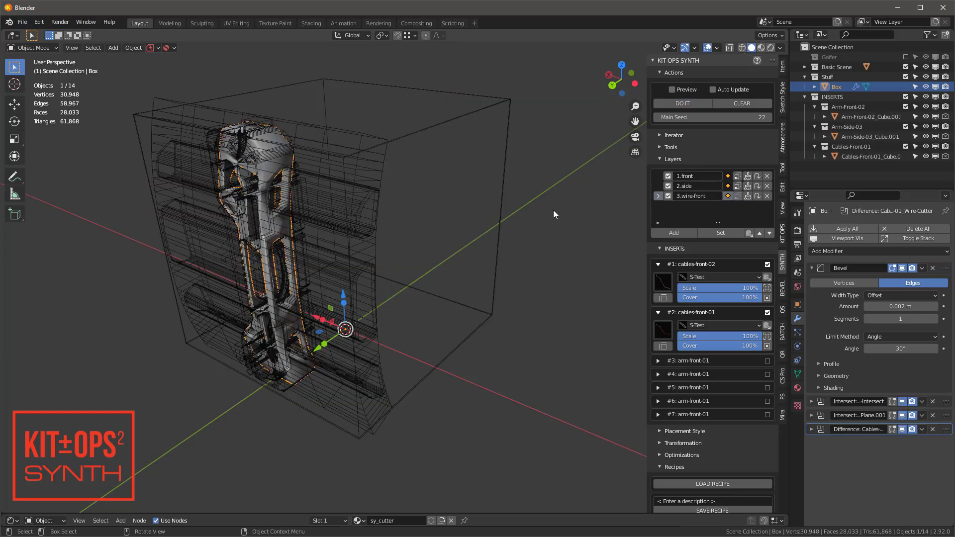
{"action": "middle_click_drag", "start_coordinate": [226, 192], "coordinate": [318, 160]}
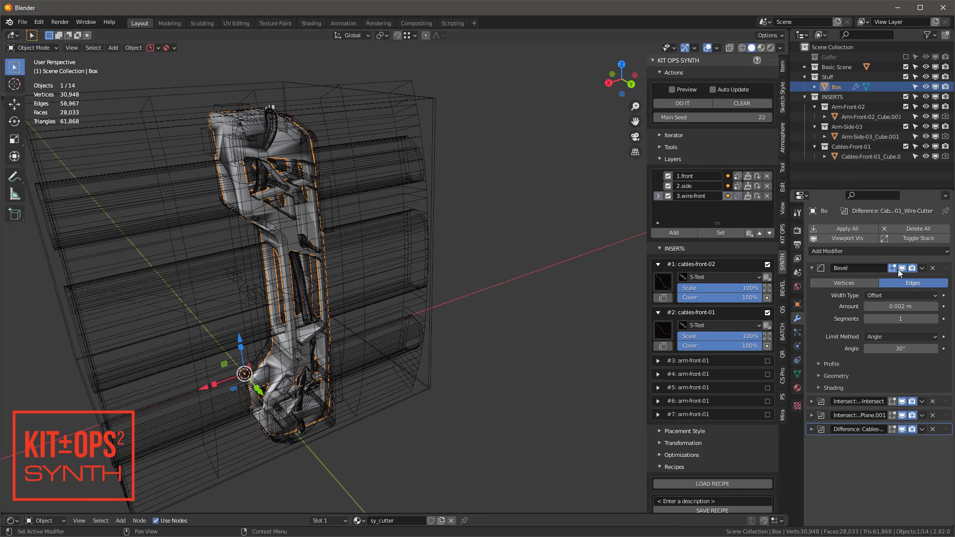
{"action": "left_click", "coordinate": [948, 271]}
{"action": "left_click_drag", "start_coordinate": [948, 271], "coordinate": [949, 429]}
Hide the viewport overlays, inspect the arm's beveled edges from several sides, and collapse the Bevel modifier
{"action": "middle_click_drag", "start_coordinate": [225, 166], "coordinate": [475, 144]}
{"action": "left_click", "coordinate": [708, 48]}
{"action": "scroll", "coordinate": [223, 172], "scroll_direction": "up", "scroll_amount": 5}
{"action": "middle_click_drag", "start_coordinate": [211, 177], "coordinate": [286, 165]}
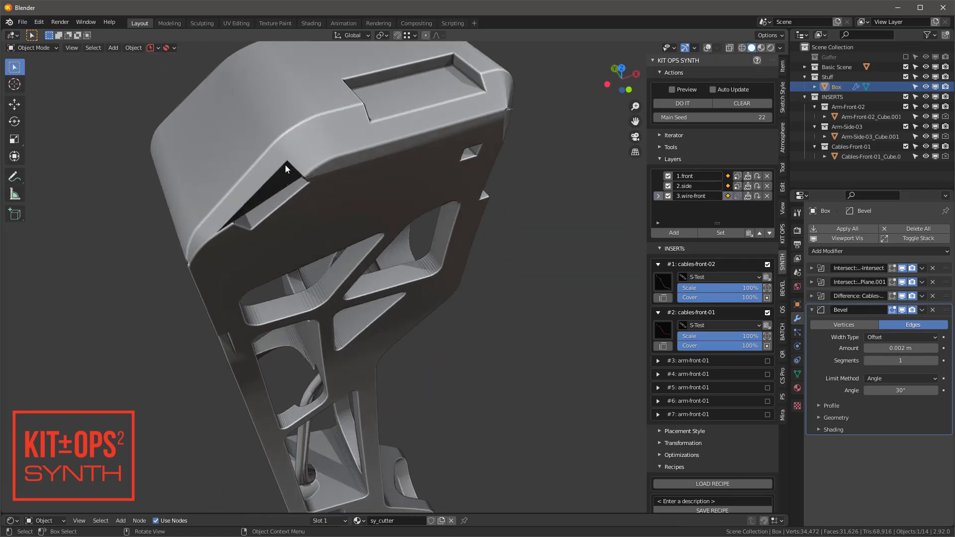
{"action": "scroll", "coordinate": [192, 173], "scroll_direction": "down", "scroll_amount": 6}
{"action": "middle_click_drag", "start_coordinate": [192, 173], "coordinate": [269, 175]}
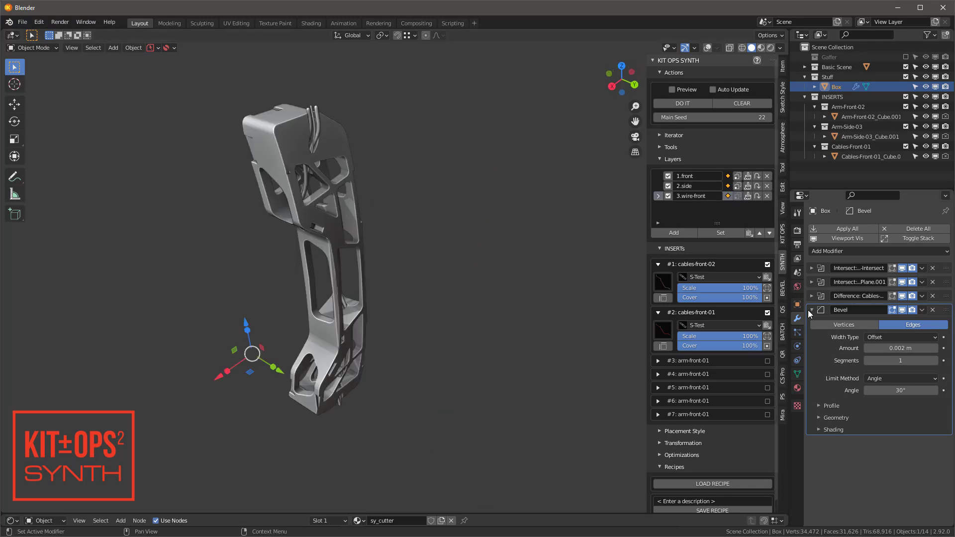
{"action": "left_click", "coordinate": [812, 310]}
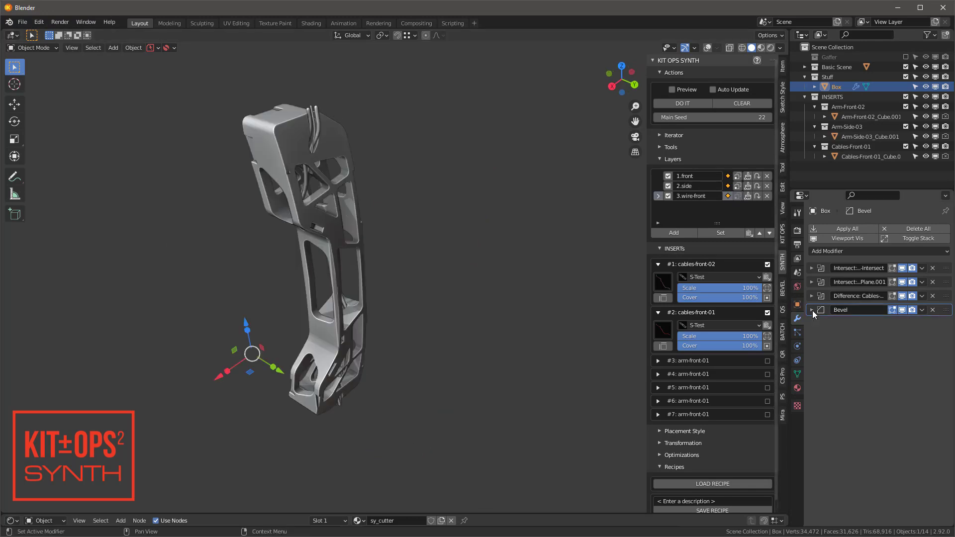
Clear the arm, regenerate it with Main Seed 23, and move the Bevel modifier to the end of the stack
{"action": "left_click", "coordinate": [730, 100]}
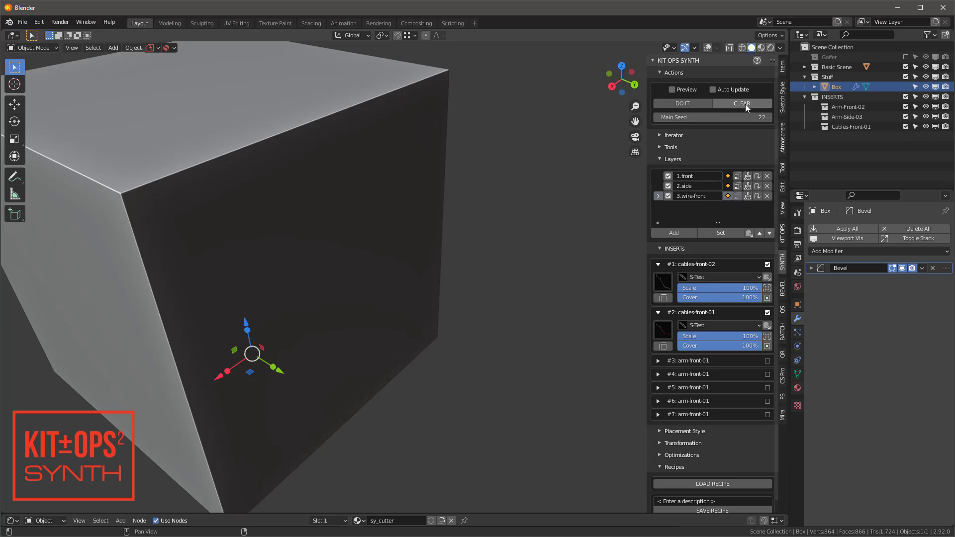
{"action": "left_click_drag", "start_coordinate": [729, 118], "coordinate": [733, 118]}
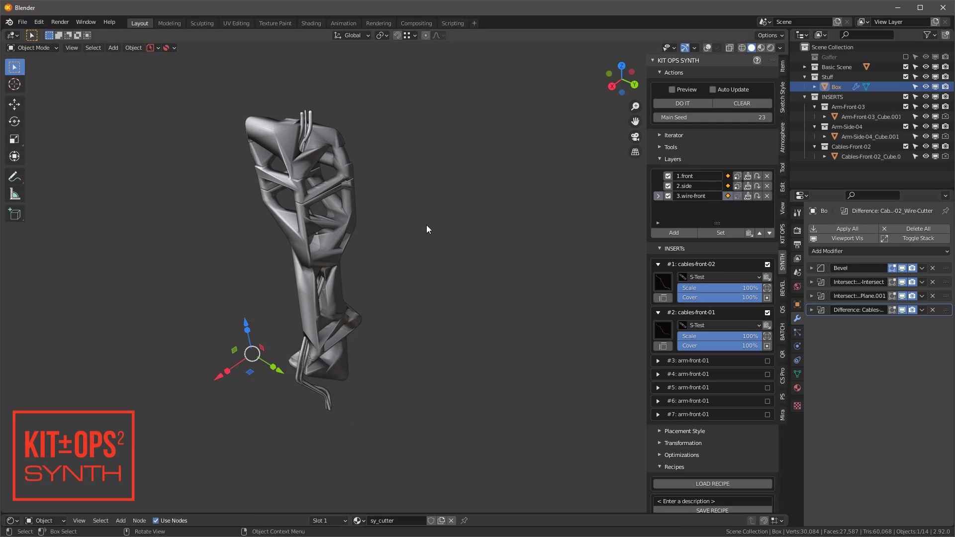
{"action": "left_click_drag", "start_coordinate": [946, 269], "coordinate": [940, 332]}
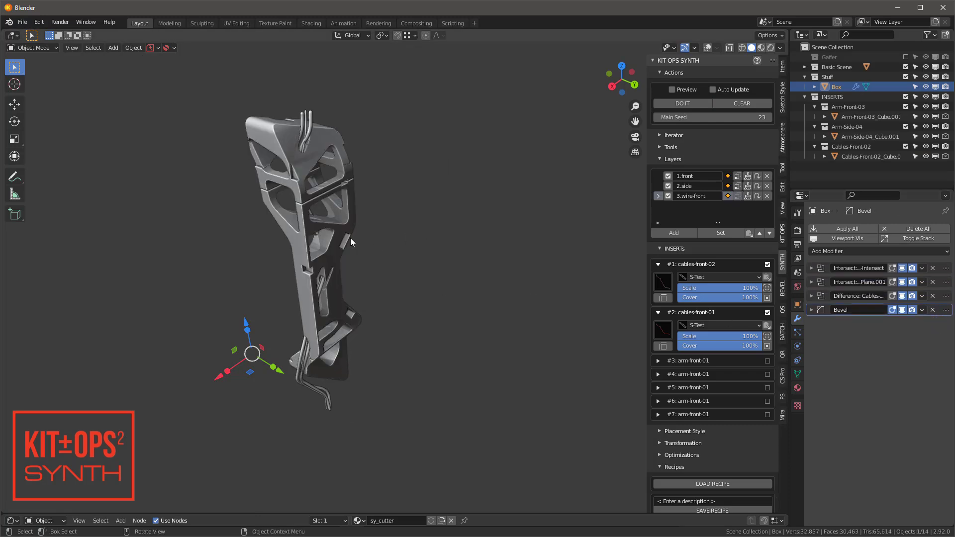
Enable bevel sorting under Sort Modifiers in the KIT OPS add-on's general preferences and close the preferences
{"action": "left_click", "coordinate": [46, 23]}
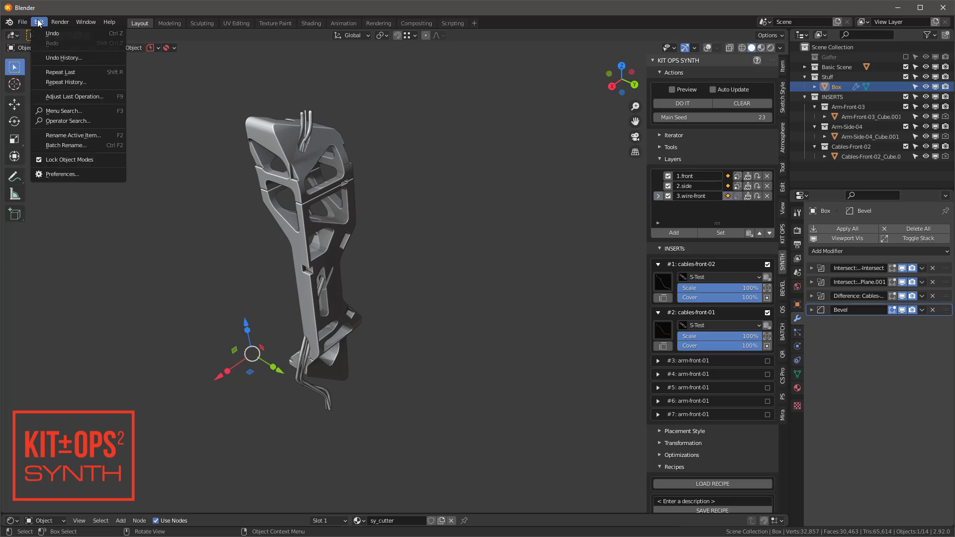
{"action": "left_click", "coordinate": [66, 174]}
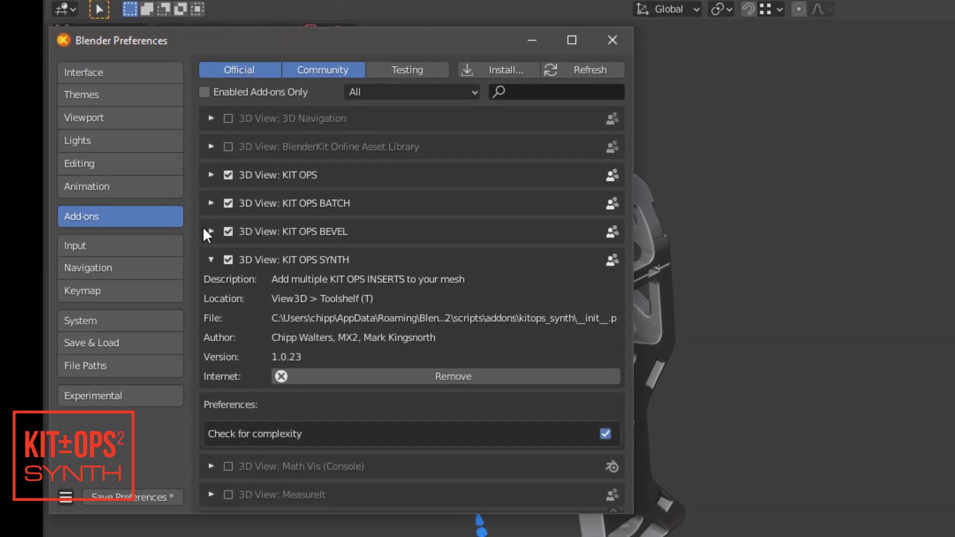
{"action": "left_click", "coordinate": [96, 130]}
{"action": "scroll", "coordinate": [414, 331], "scroll_direction": "down", "scroll_amount": 8}
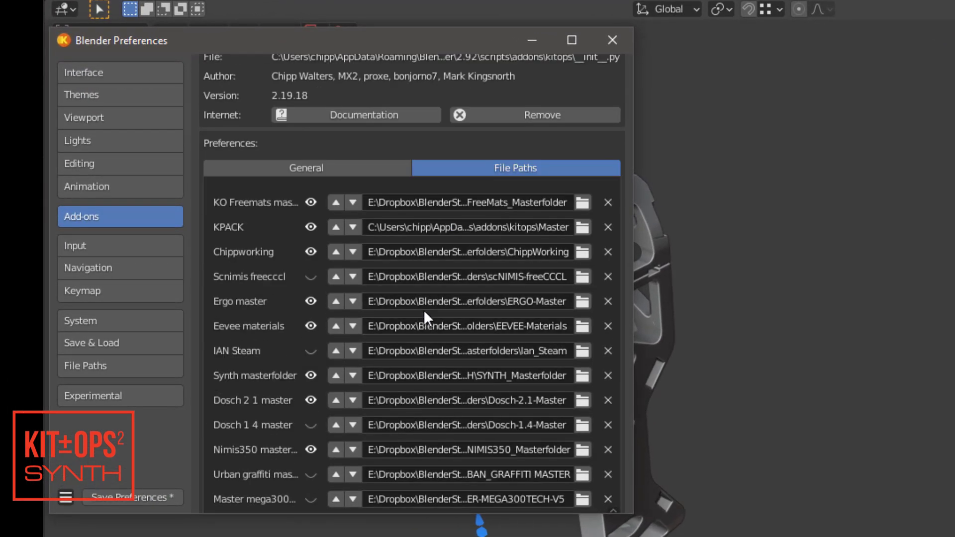
{"action": "left_click", "coordinate": [306, 168]}
{"action": "scroll", "coordinate": [369, 205], "scroll_direction": "down", "scroll_amount": 6}
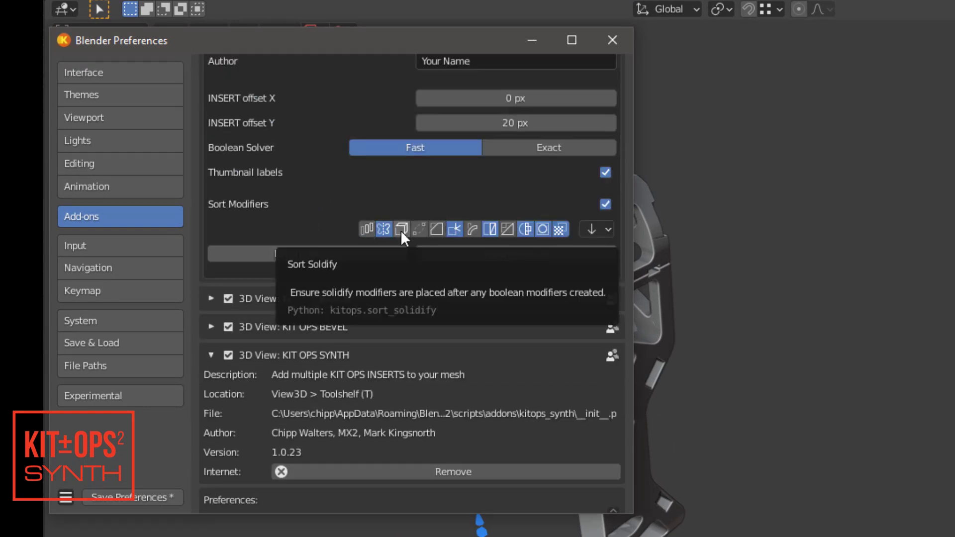
{"action": "left_click", "coordinate": [437, 228]}
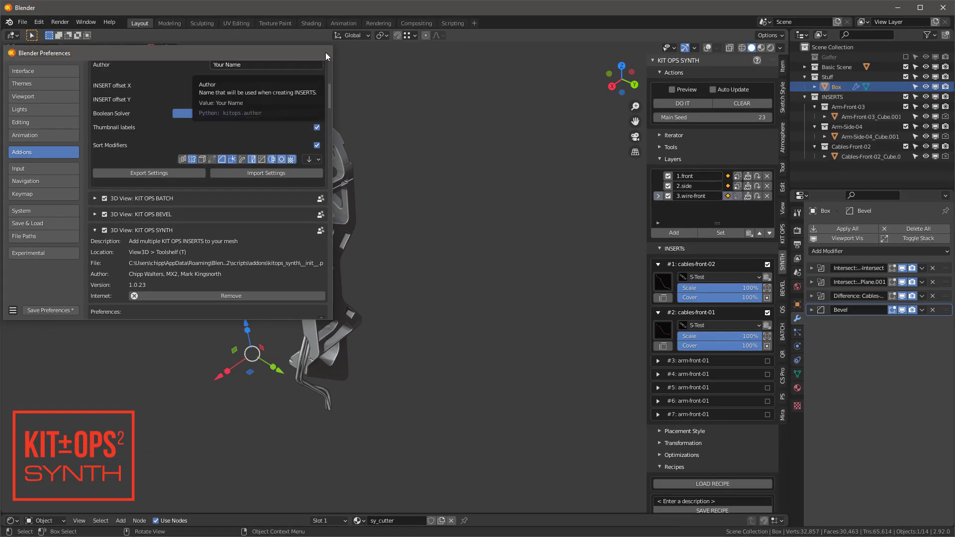
{"action": "left_click", "coordinate": [326, 53]}
Set the Main Seed to 24 and regenerate the arm
{"action": "left_click", "coordinate": [770, 118]}
{"action": "left_click", "coordinate": [696, 104]}
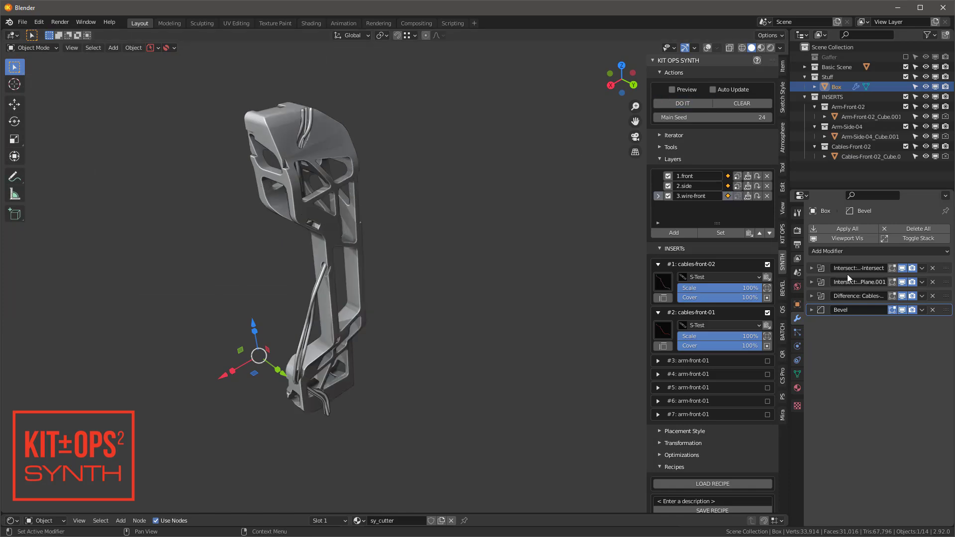
Inspect the arm and its cables from several angles in Material Preview shading
{"action": "mouse_move", "coordinate": [375, 199]}
{"action": "middle_mouse_down"}
{"action": "mouse_move", "coordinate": [274, 193]}
{"action": "mouse_move", "coordinate": [541, 183]}
{"action": "mouse_move", "coordinate": [338, 196]}
{"action": "middle_mouse_up"}
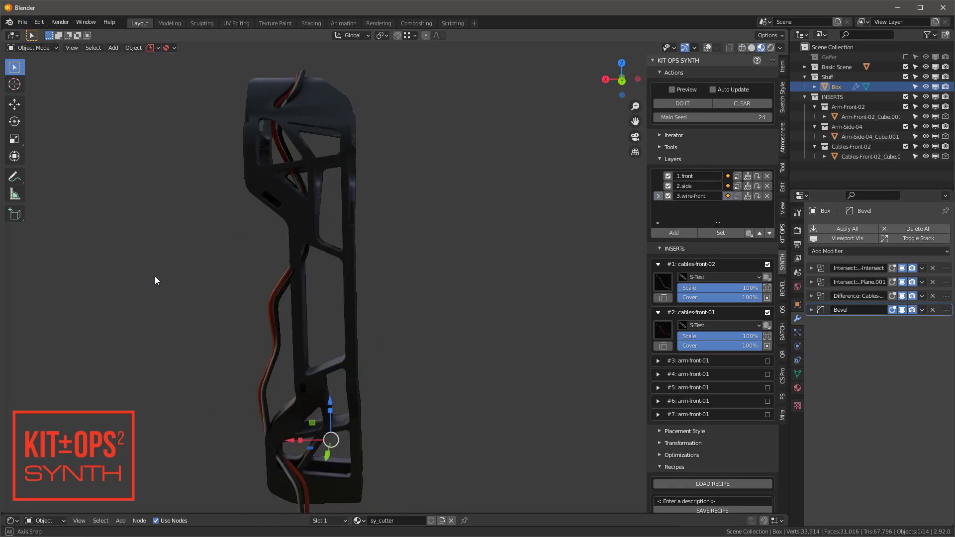
{"action": "mouse_move", "coordinate": [155, 276]}
{"action": "middle_mouse_down"}
{"action": "mouse_move", "coordinate": [337, 283]}
{"action": "mouse_move", "coordinate": [306, 336]}
{"action": "middle_mouse_up"}
{"action": "middle_click_drag", "start_coordinate": [282, 258], "coordinate": [283, 261]}
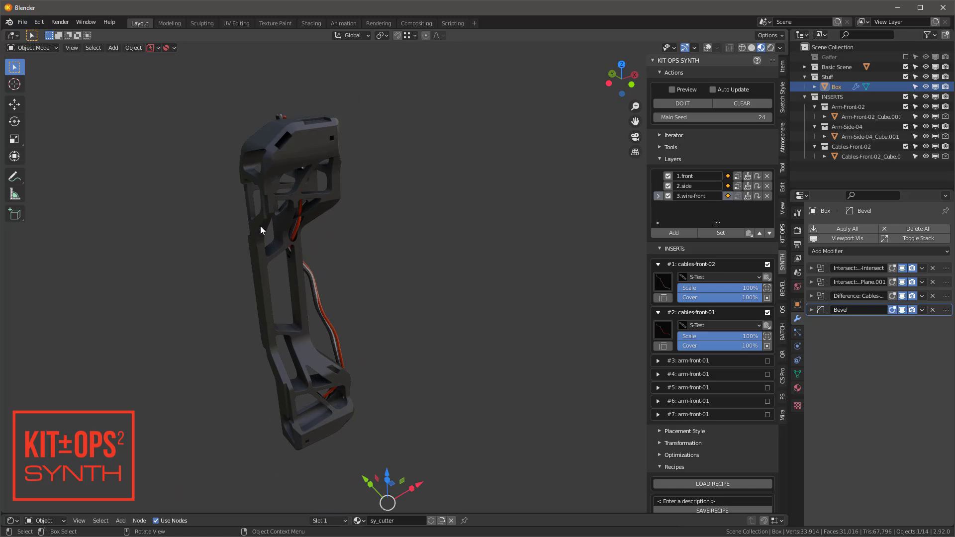
{"action": "scroll", "coordinate": [259, 226], "scroll_direction": "up", "scroll_amount": 2}
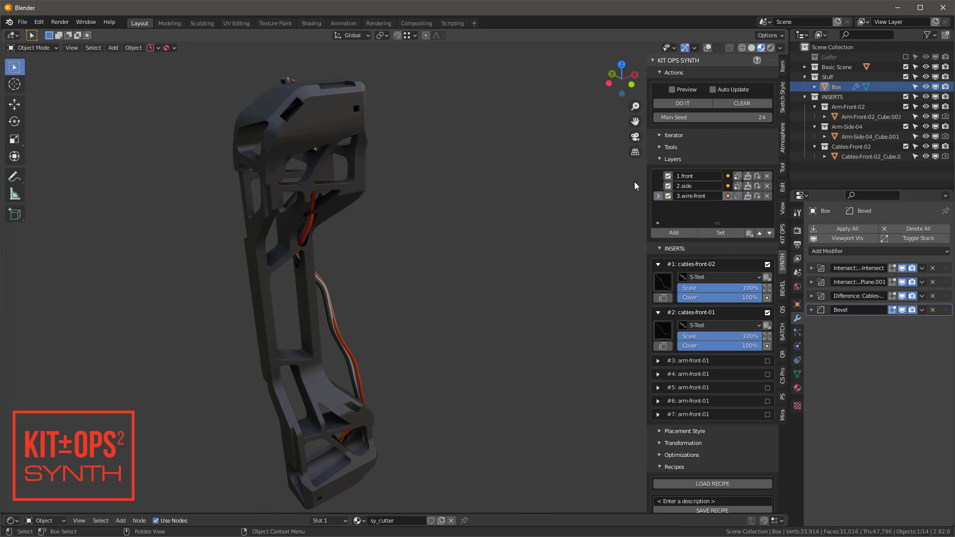
{"action": "scroll", "coordinate": [628, 185], "scroll_direction": "down", "scroll_amount": 1}
{"action": "scroll", "coordinate": [487, 233], "scroll_direction": "up", "scroll_amount": 1}
{"action": "mouse_move", "coordinate": [487, 252]}
{"action": "middle_mouse_down"}
{"action": "mouse_move", "coordinate": [330, 241]}
{"action": "mouse_move", "coordinate": [433, 261]}
{"action": "mouse_move", "coordinate": [478, 249]}
{"action": "middle_mouse_up"}
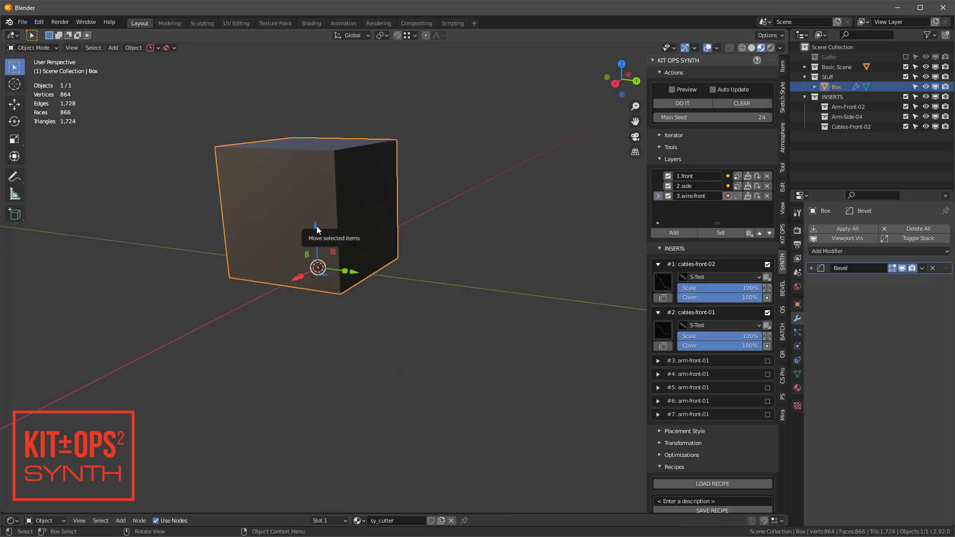
Duplicate the box and move the copy about 2.02 m straight down along the global Z axis
{"action": "key", "text": "shift+d"}
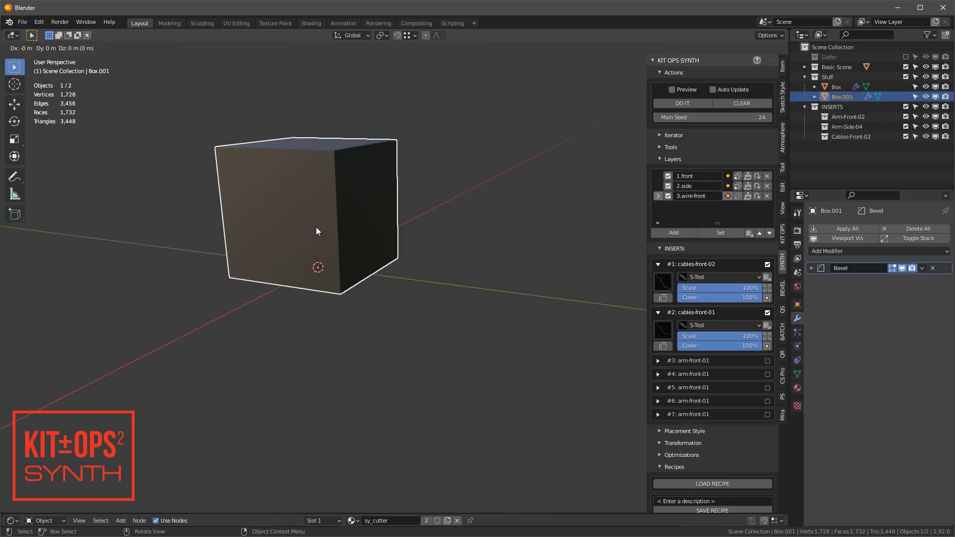
{"action": "key", "text": "z"}
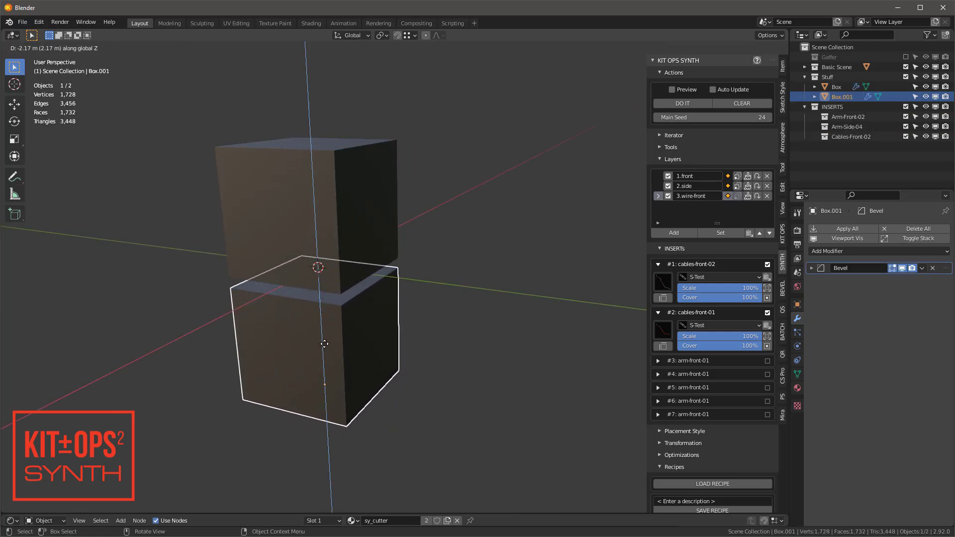
{"action": "left_click", "coordinate": [326, 346]}
Rotate the lower box about 19° around the global X axis and reposition it beneath the upper box in the right orthographic view
{"action": "key", "text": "r"}
{"action": "key", "text": "x"}
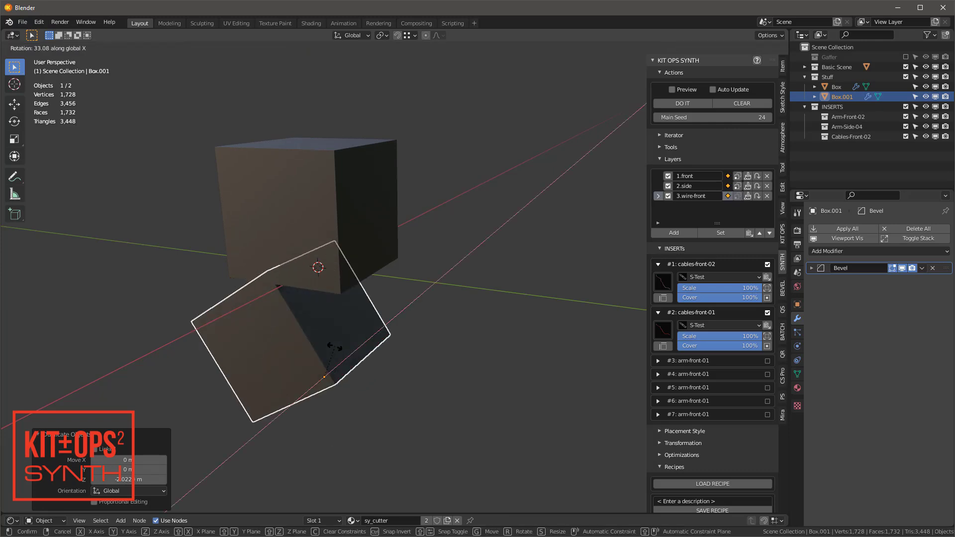
{"action": "left_click", "coordinate": [314, 346]}
{"action": "key", "text": "KP_3"}
{"action": "key", "text": "g"}
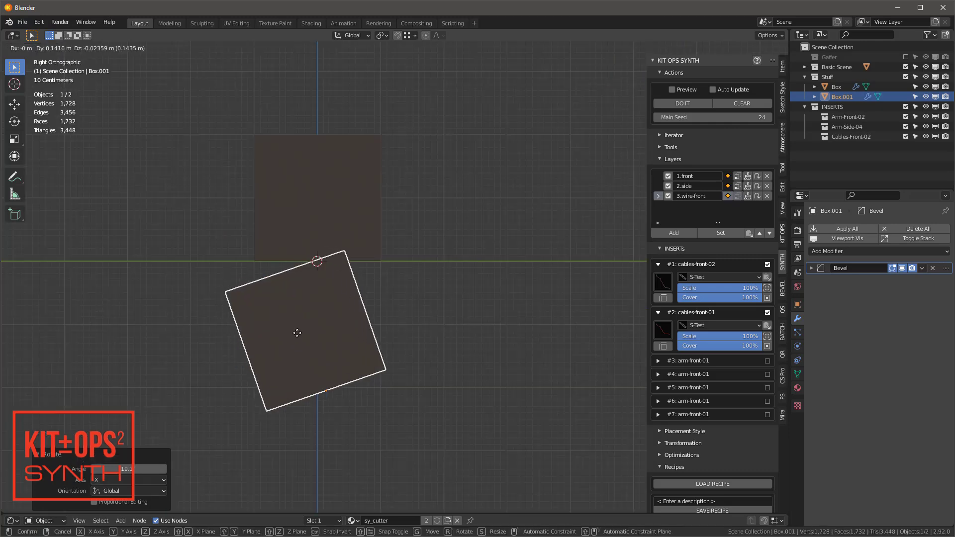
{"action": "left_click", "coordinate": [344, 321]}
Generate the arm on the upper box with Main Seed 22 and hide the viewport overlays
{"action": "middle_click_drag", "start_coordinate": [410, 133], "coordinate": [375, 241]}
{"action": "left_click", "coordinate": [375, 241]}
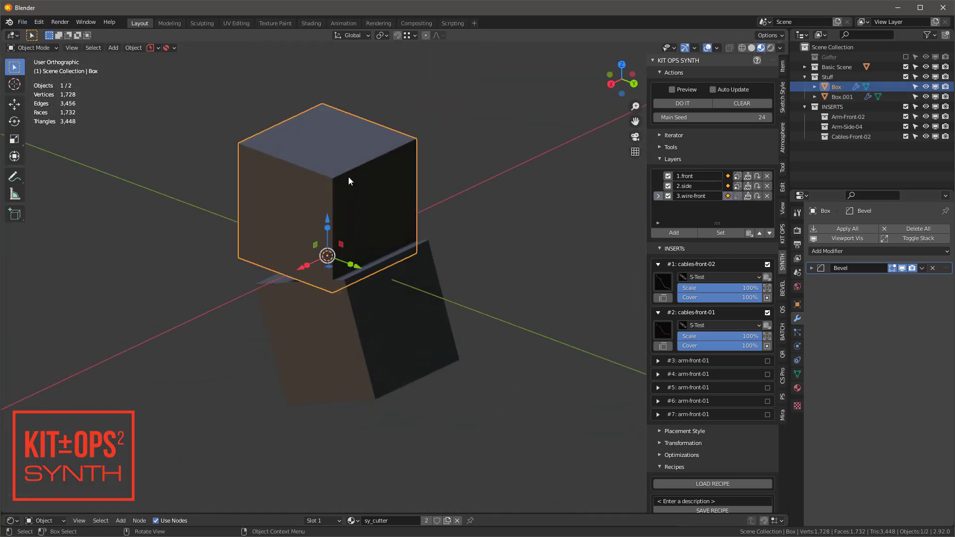
{"action": "middle_click_drag", "start_coordinate": [348, 177], "coordinate": [414, 166]}
{"action": "left_click", "coordinate": [658, 117]}
{"action": "left_click", "coordinate": [657, 117]}
{"action": "left_click", "coordinate": [686, 104]}
{"action": "key", "text": "shift+alt+z"}
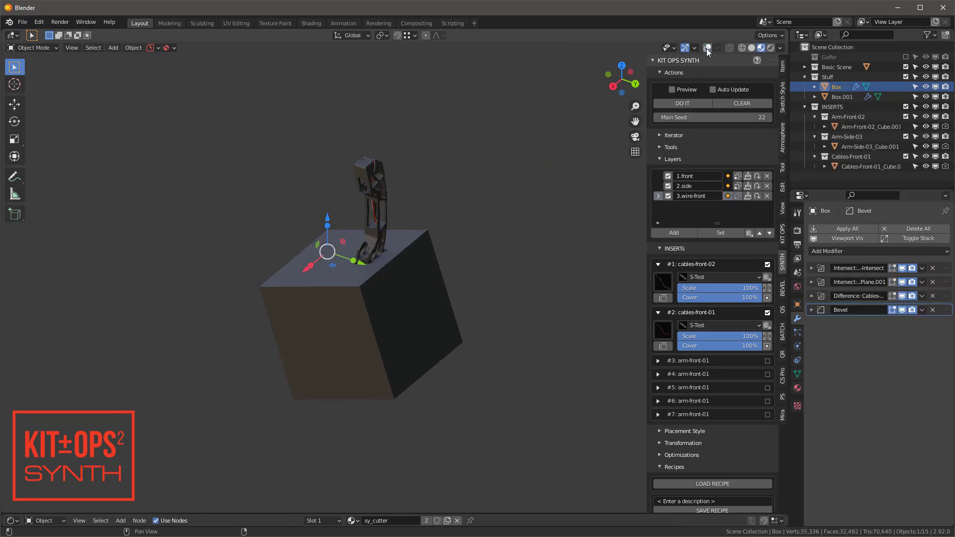
{"action": "middle_click_drag", "start_coordinate": [363, 251], "coordinate": [318, 216]}
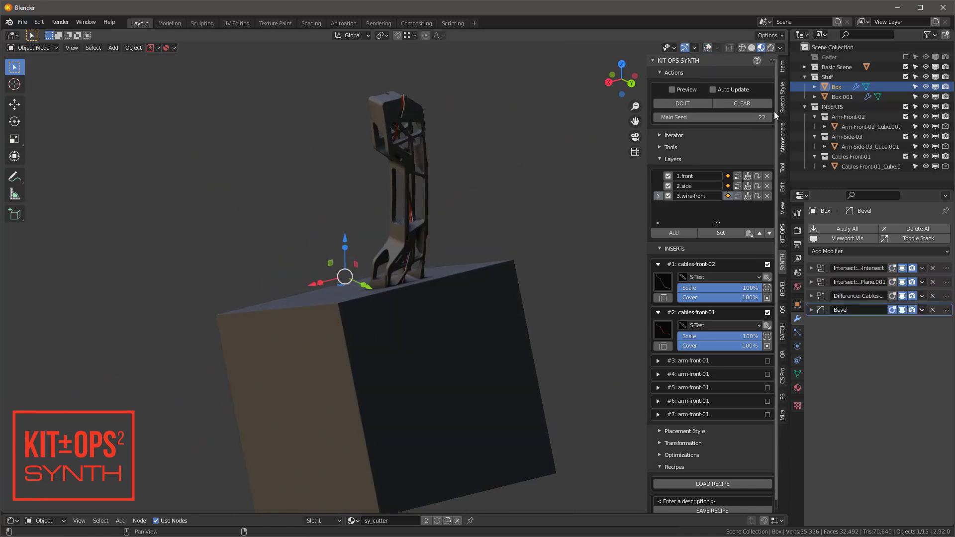
Set the Main Seed to 33 and generate the second arm segment on the tilted lower box
{"action": "left_click", "coordinate": [687, 118]}
{"action": "type", "text": "3"}
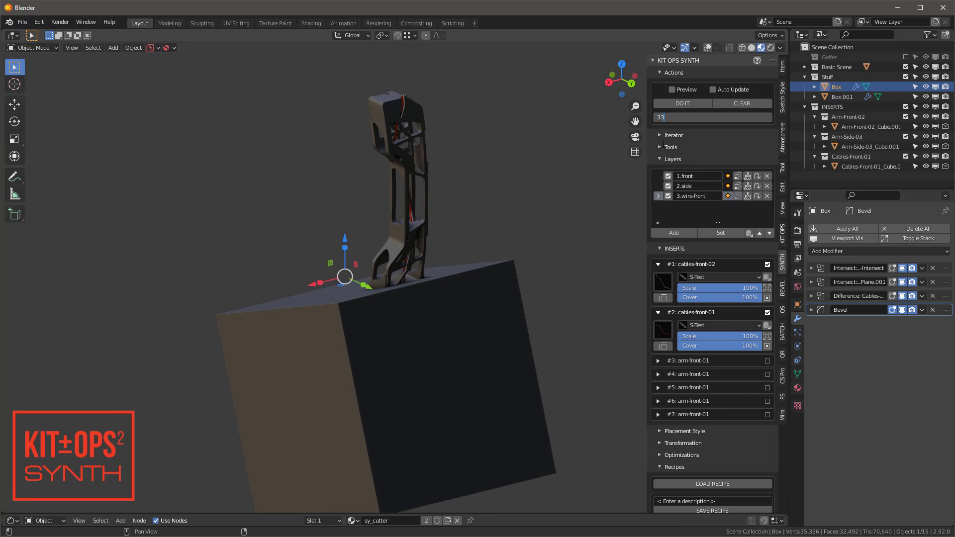
{"action": "type", "text": "3"}
{"action": "key", "text": "Return"}
{"action": "left_click", "coordinate": [465, 363]}
{"action": "left_click", "coordinate": [675, 105]}
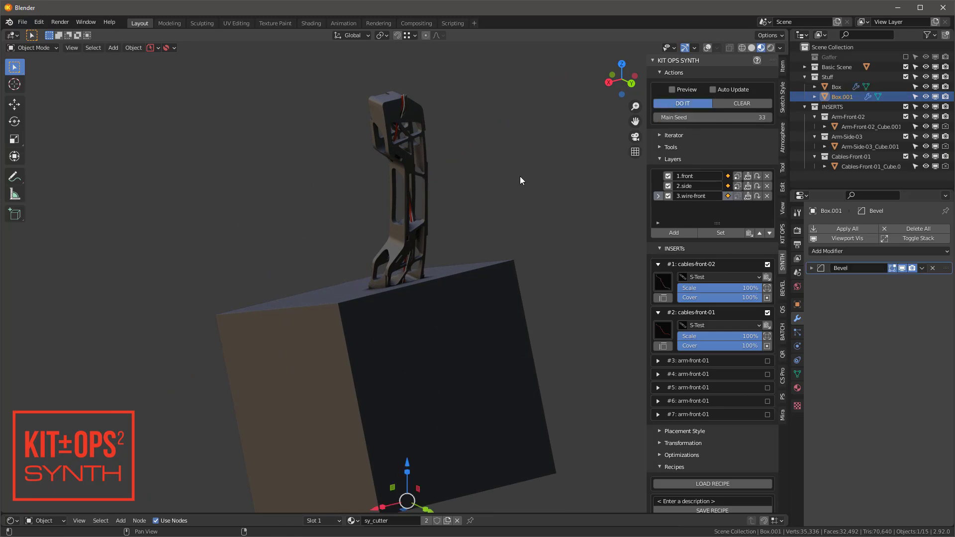
{"action": "middle_click_drag", "start_coordinate": [397, 330], "coordinate": [459, 340], "text": "alt"}
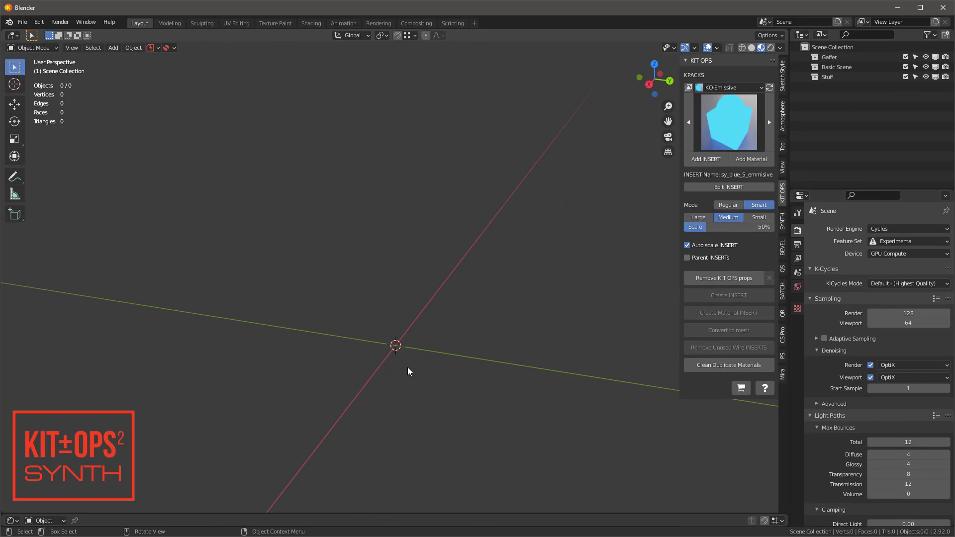
Add a cube to the empty scene and assign it the sy_cutter material
{"action": "key", "text": "shift+a"}
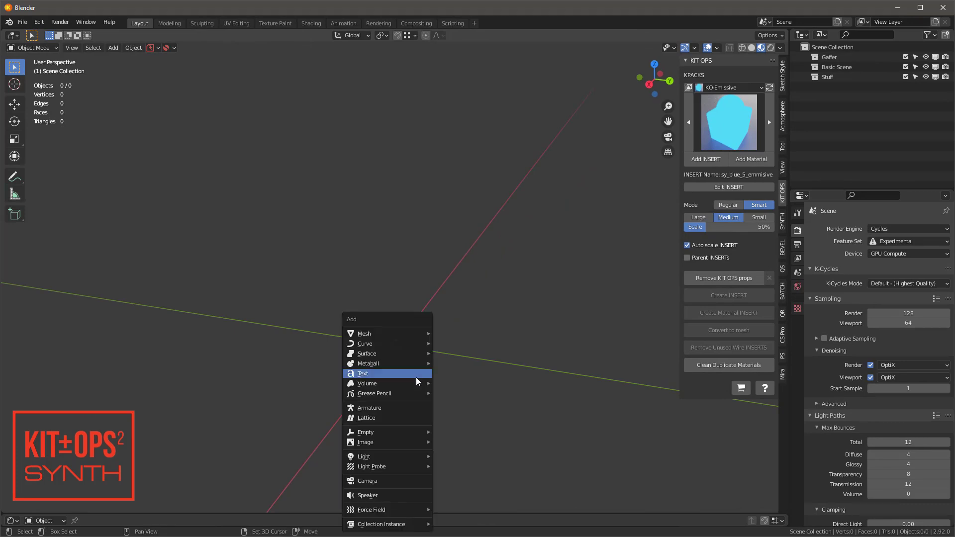
{"action": "mouse_move", "coordinate": [431, 337]}
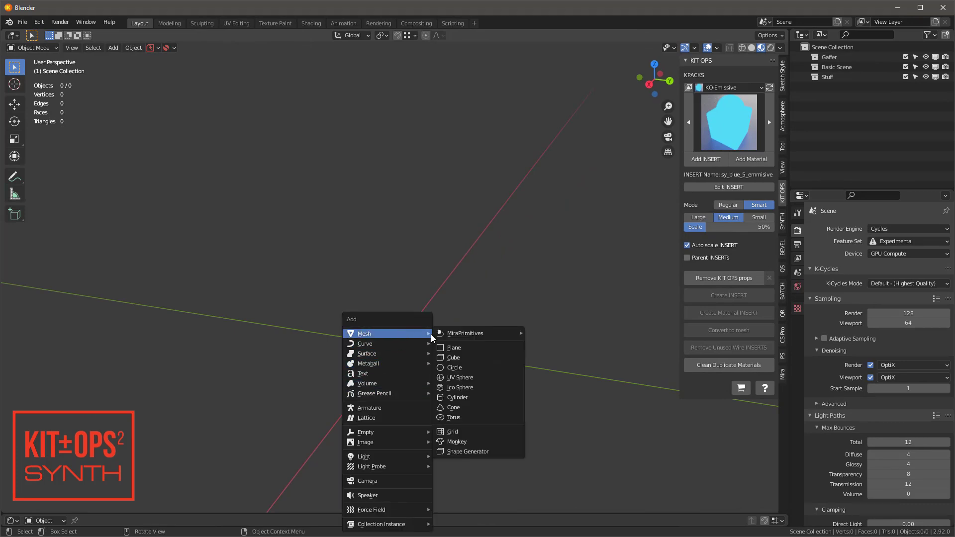
{"action": "left_click", "coordinate": [462, 358]}
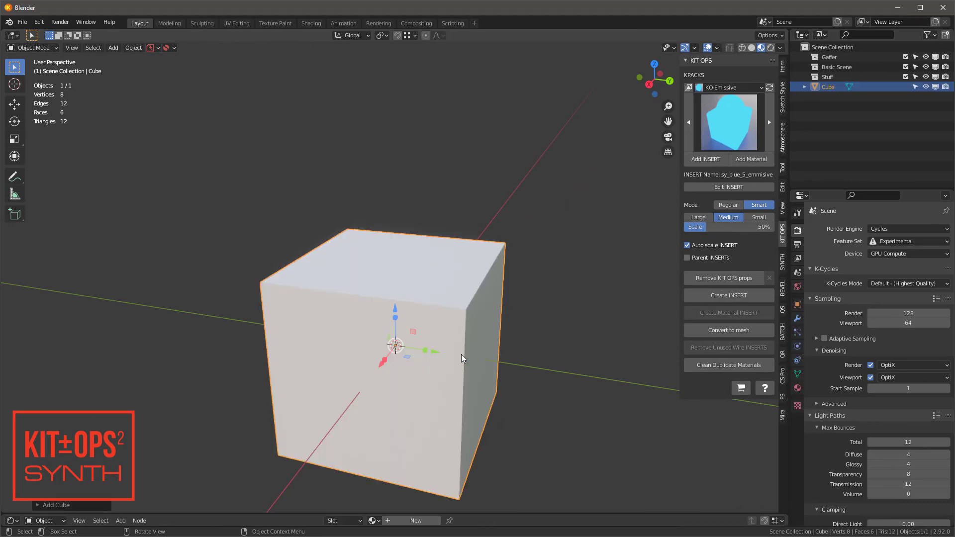
{"action": "left_click", "coordinate": [372, 521]}
{"action": "left_click", "coordinate": [393, 427]}
{"action": "middle_click_drag", "start_coordinate": [397, 393], "coordinate": [428, 308]}
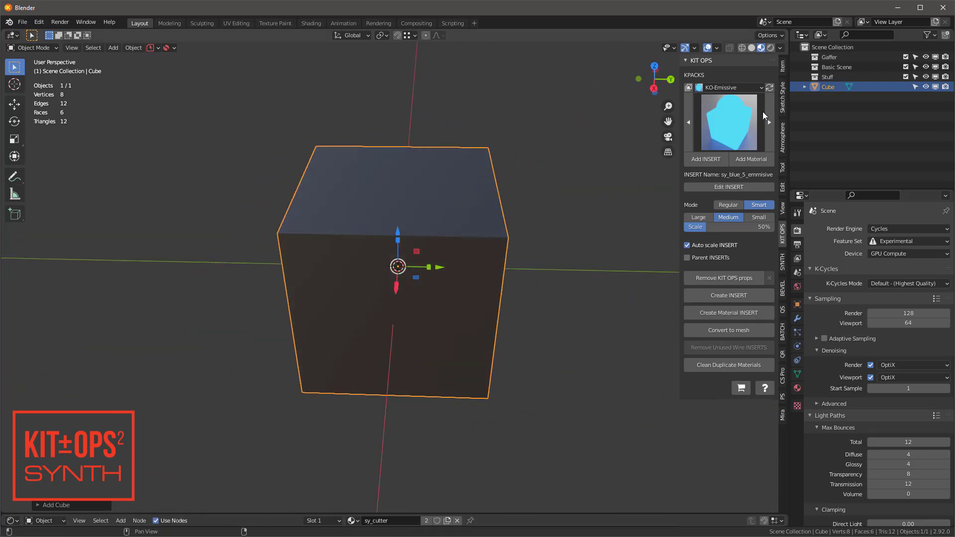
Add the boundary-02 INSERT from the S-Cutters KPACK and place it on the cube's upper face
{"action": "left_click", "coordinate": [721, 88]}
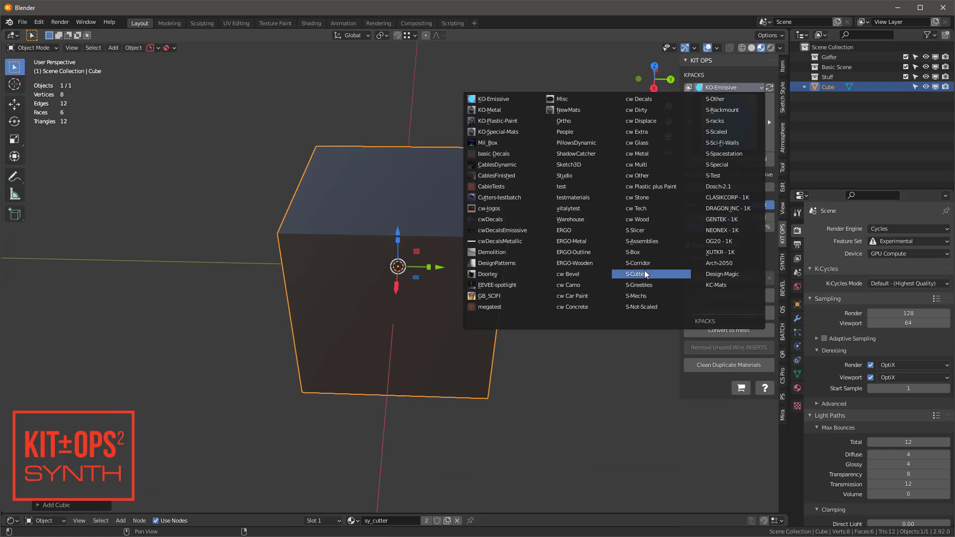
{"action": "left_click", "coordinate": [651, 275]}
{"action": "left_click", "coordinate": [724, 130]}
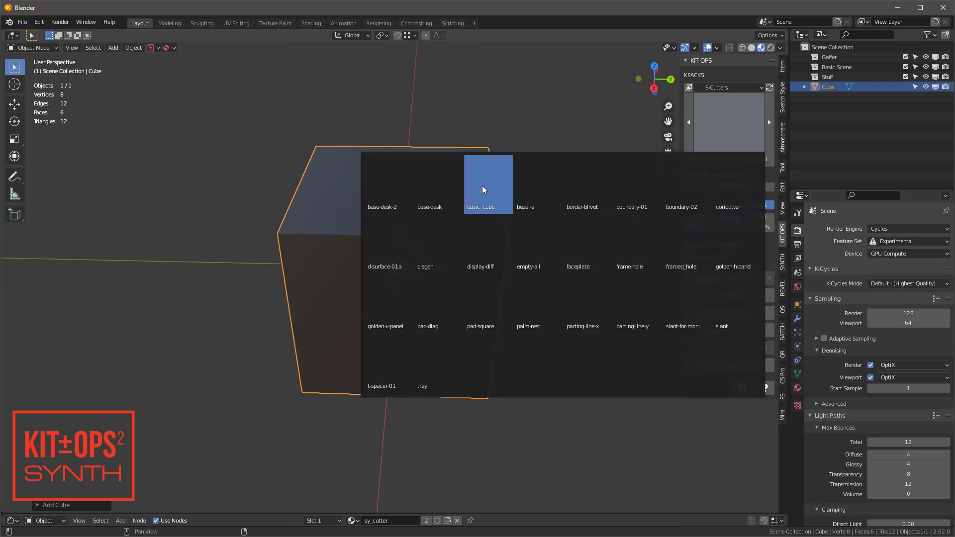
{"action": "left_click", "coordinate": [497, 188]}
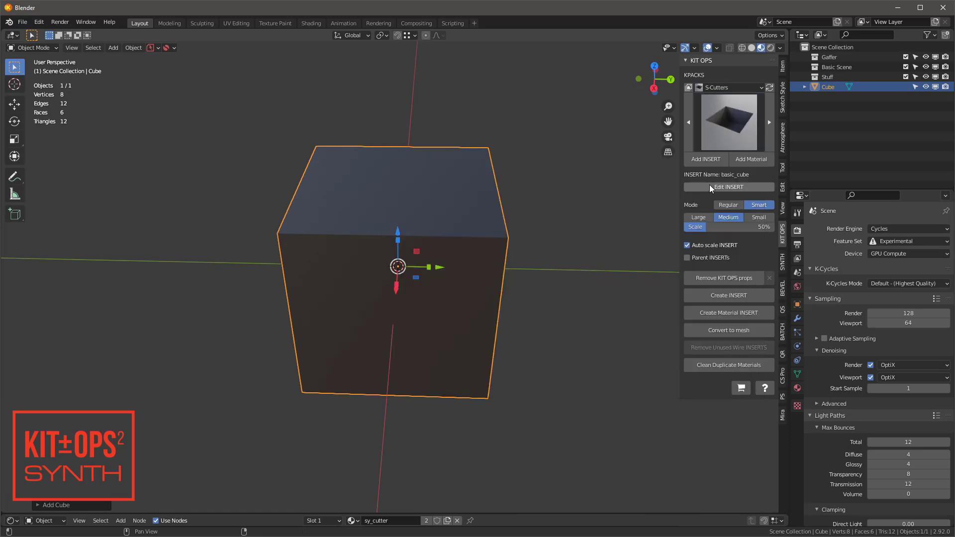
{"action": "left_click", "coordinate": [746, 126]}
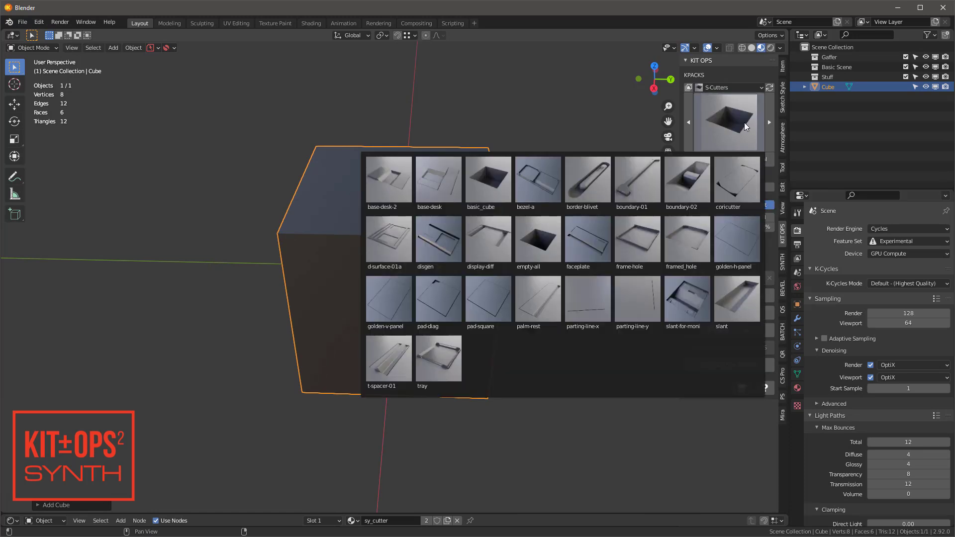
{"action": "left_click", "coordinate": [691, 189]}
{"action": "mouse_move", "coordinate": [539, 174]}
{"action": "middle_mouse_down"}
{"action": "mouse_move", "coordinate": [417, 193]}
{"action": "mouse_move", "coordinate": [523, 176]}
{"action": "middle_mouse_up"}
{"action": "left_click", "coordinate": [706, 159]}
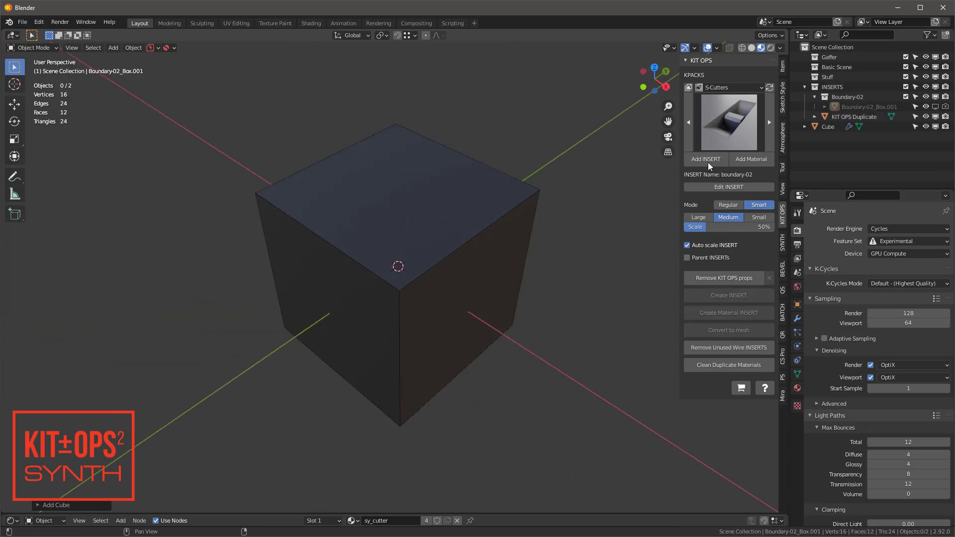
{"action": "left_click", "coordinate": [424, 258]}
Inspect the boundary-02 cut up close, show the viewport overlays again, and shade the cube smooth
{"action": "middle_click_drag", "start_coordinate": [424, 258], "coordinate": [450, 243]}
{"action": "scroll", "coordinate": [464, 304], "scroll_direction": "up", "scroll_amount": 4}
{"action": "middle_click_drag", "start_coordinate": [463, 303], "coordinate": [424, 277]}
{"action": "scroll", "coordinate": [431, 243], "scroll_direction": "down", "scroll_amount": 3}
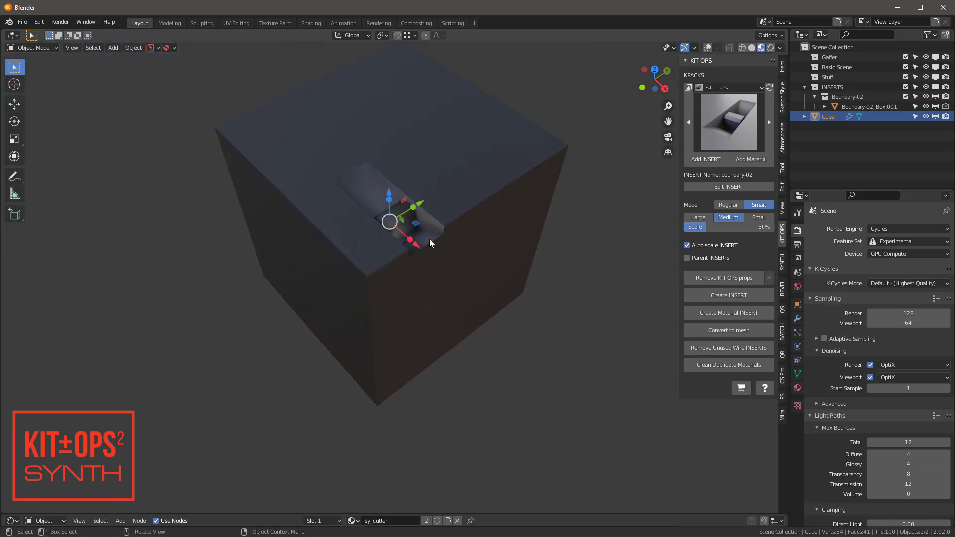
{"action": "middle_click_drag", "start_coordinate": [414, 183], "coordinate": [360, 157]}
{"action": "scroll", "coordinate": [338, 127], "scroll_direction": "up", "scroll_amount": 2}
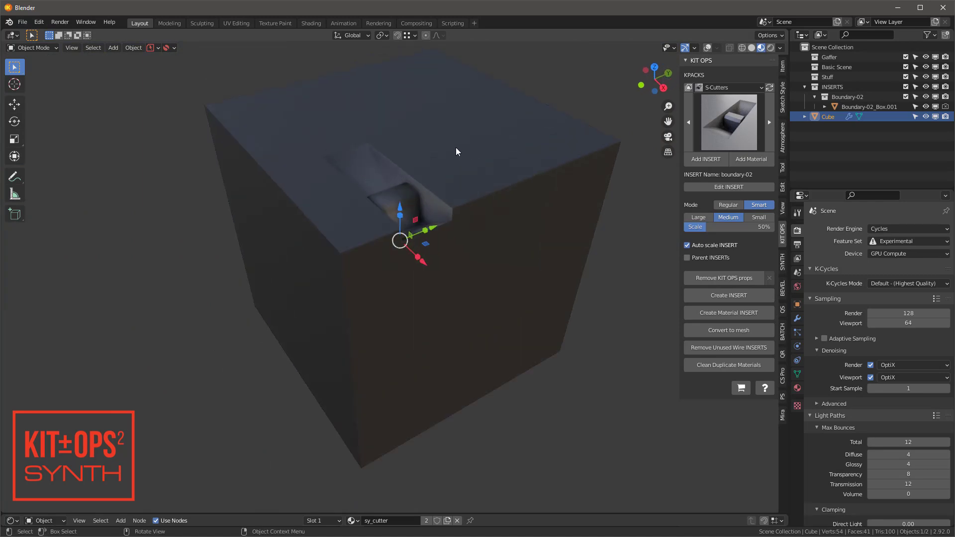
{"action": "left_click", "coordinate": [707, 48]}
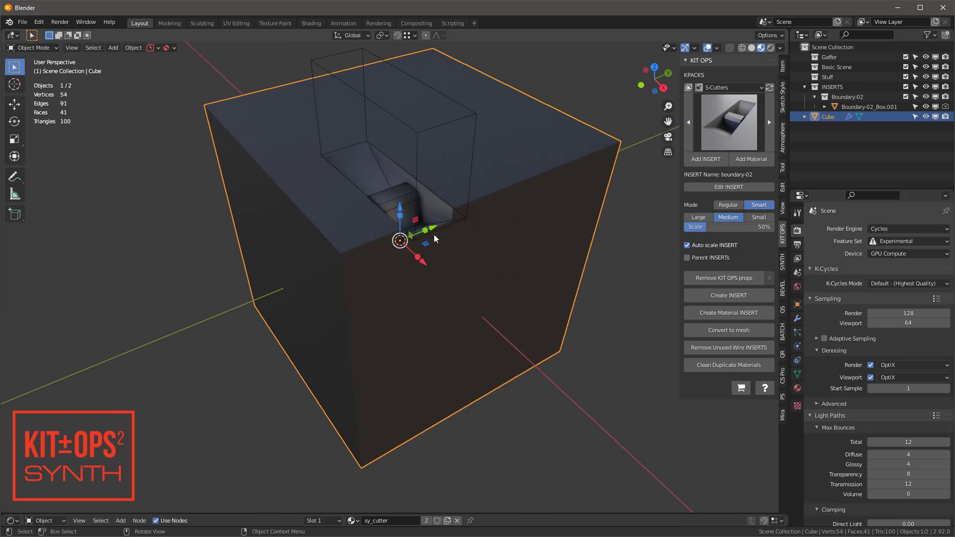
{"action": "right_click", "coordinate": [512, 134]}
{"action": "left_click", "coordinate": [508, 133]}
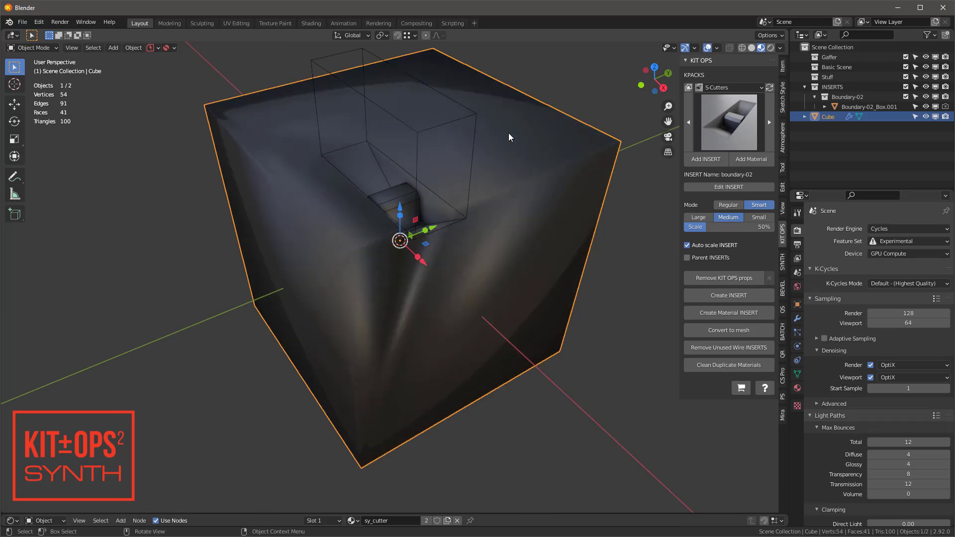
Enable Auto Smooth in the cube's mesh normals settings
{"action": "left_click", "coordinate": [797, 375]}
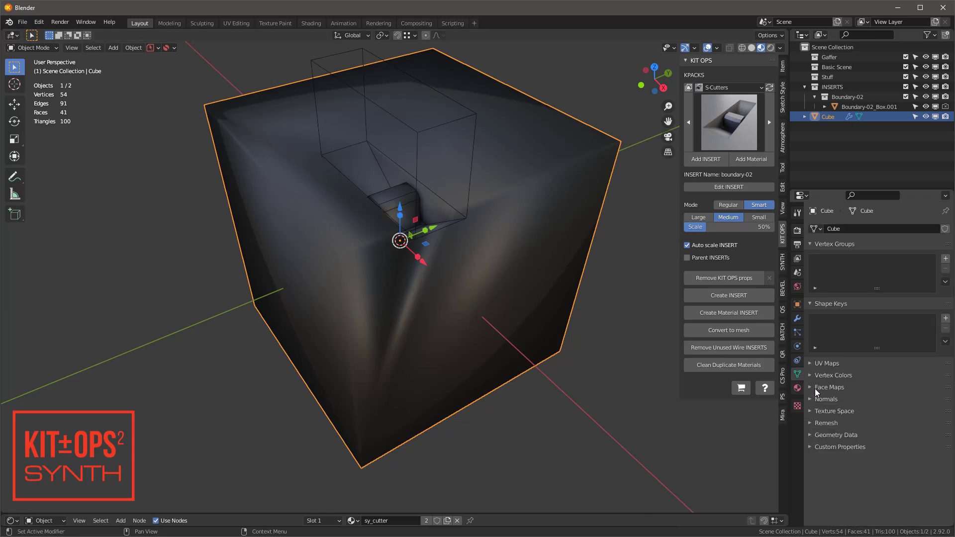
{"action": "left_click", "coordinate": [809, 399]}
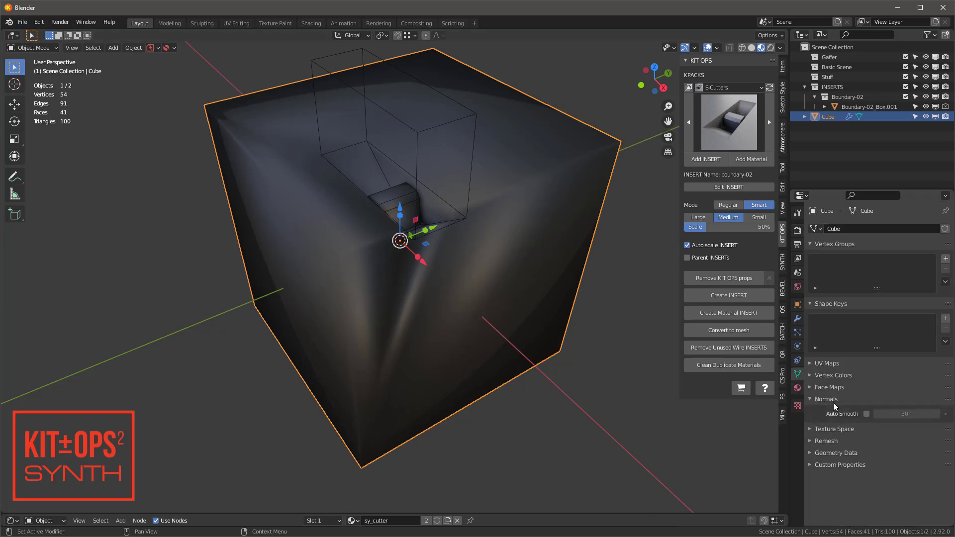
{"action": "left_click", "coordinate": [867, 414]}
{"action": "mouse_move", "coordinate": [635, 326]}
{"action": "middle_mouse_down"}
{"action": "mouse_move", "coordinate": [542, 282]}
{"action": "mouse_move", "coordinate": [421, 282]}
{"action": "mouse_move", "coordinate": [543, 281]}
{"action": "middle_mouse_up"}
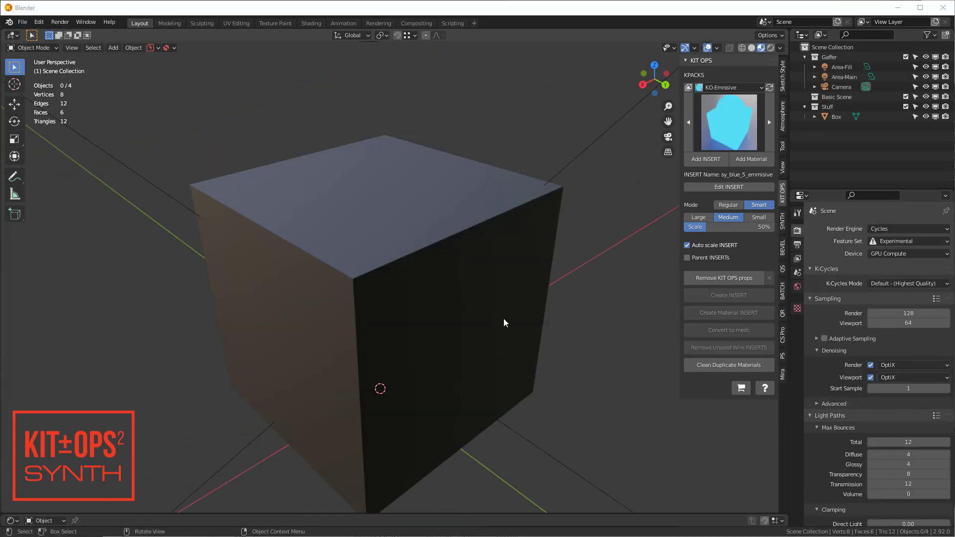
Select the Box in the new scene and load the space-surface-junk.json recipe from the recipes folder into KIT OPS SYNTH
{"action": "left_click", "coordinate": [447, 368]}
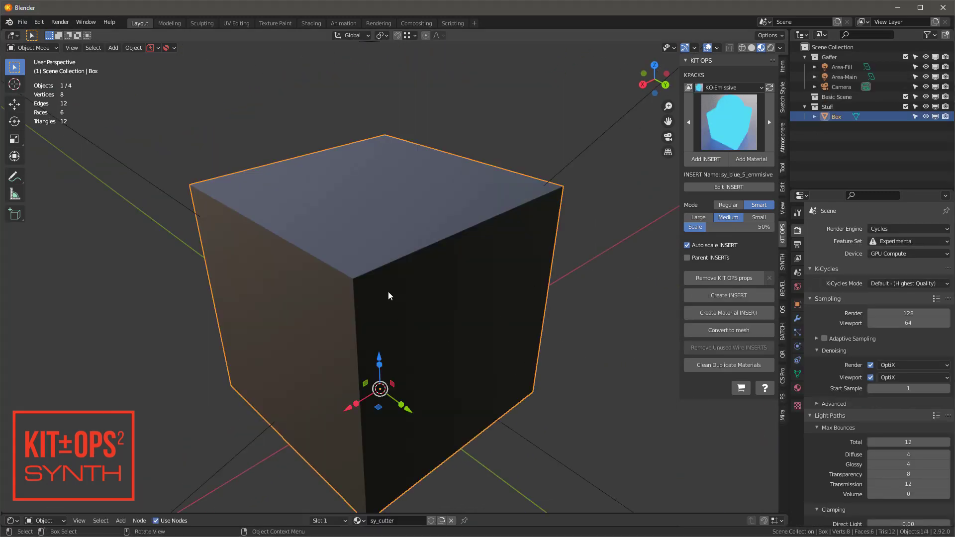
{"action": "scroll", "coordinate": [388, 296], "scroll_direction": "up", "scroll_amount": 2}
{"action": "mouse_move", "coordinate": [385, 321]}
{"action": "middle_mouse_down"}
{"action": "mouse_move", "coordinate": [412, 328]}
{"action": "mouse_move", "coordinate": [375, 325]}
{"action": "middle_mouse_up"}
{"action": "scroll", "coordinate": [374, 325], "scroll_direction": "up", "scroll_amount": 1}
{"action": "left_click", "coordinate": [781, 264]}
{"action": "left_click", "coordinate": [703, 405]}
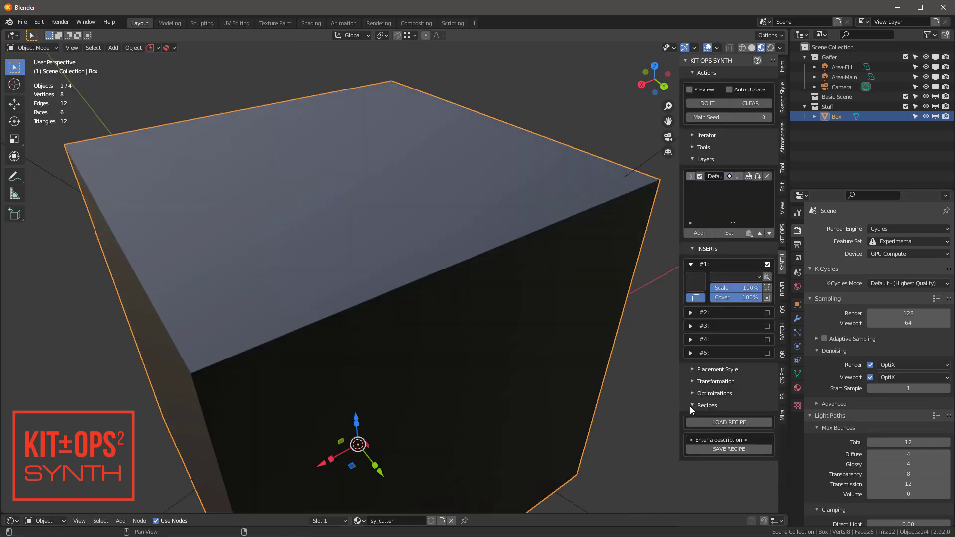
{"action": "left_click", "coordinate": [722, 422]}
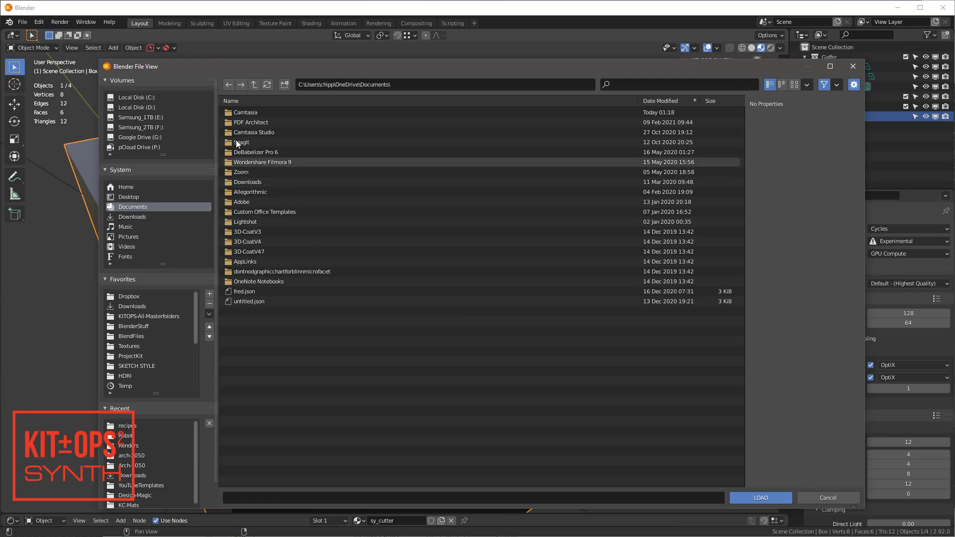
{"action": "left_click", "coordinate": [126, 427]}
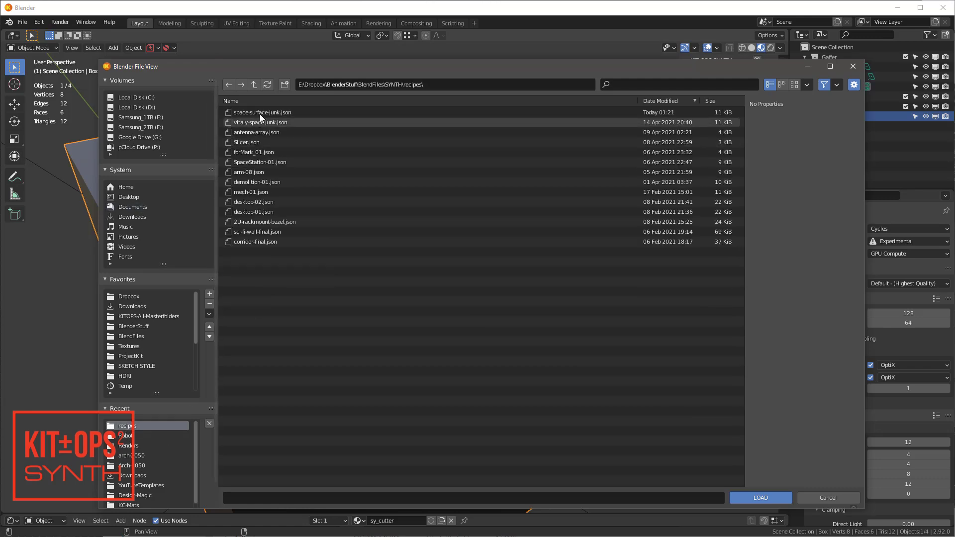
{"action": "double_click", "coordinate": [259, 112]}
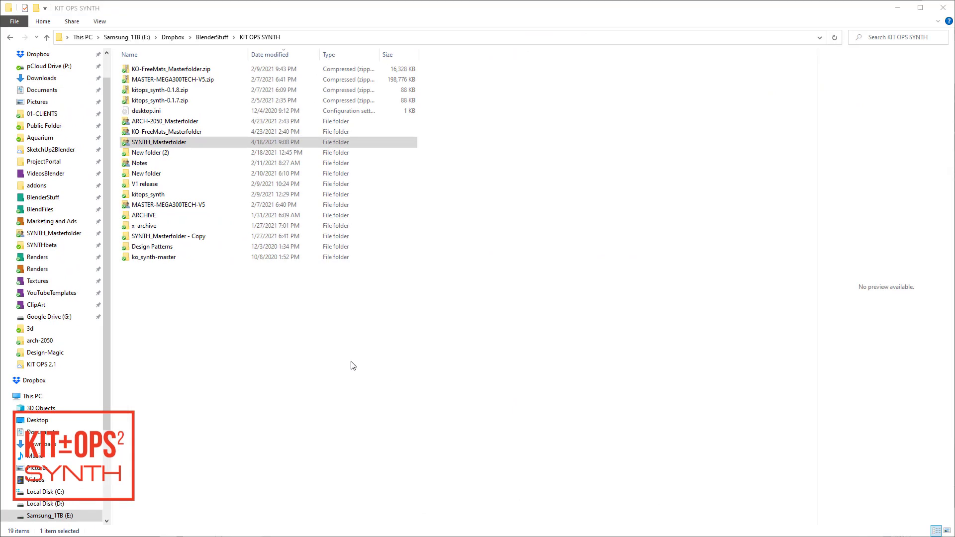
In File Explorer, open SYNTH_Masterfolder and locate the S-Spacestation folder used by the recipe
{"action": "left_click", "coordinate": [147, 144]}
{"action": "double_click", "coordinate": [143, 145]}
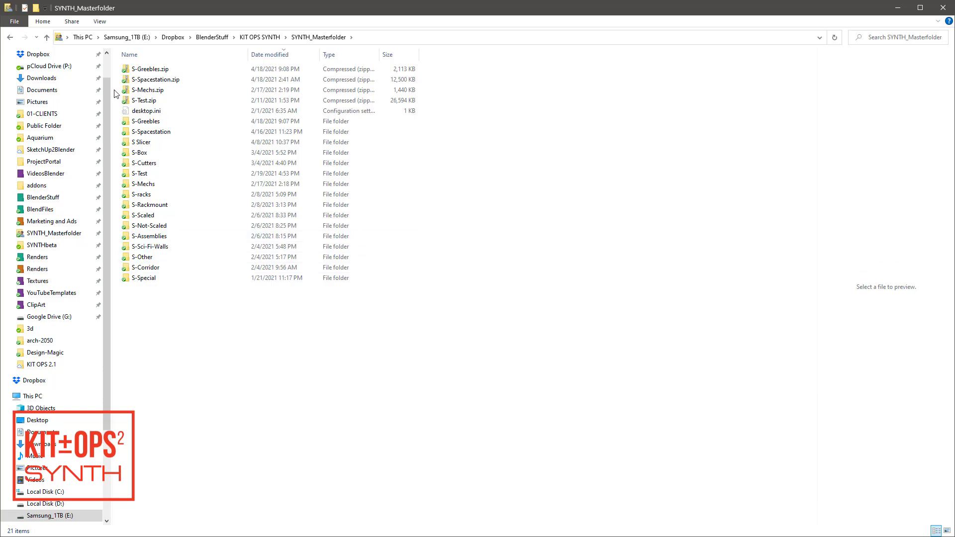
{"action": "left_click", "coordinate": [145, 132]}
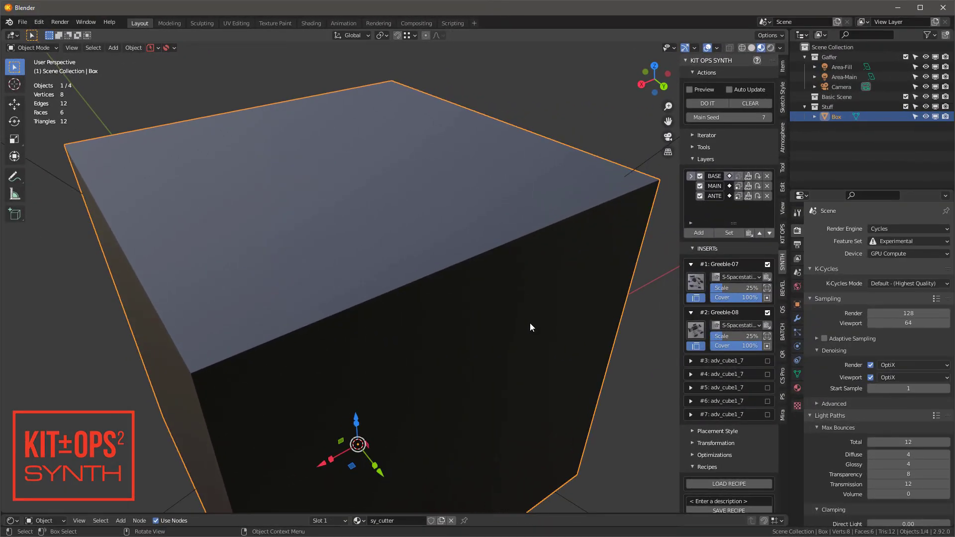
Load the space surface junk recipe onto the Box in KIT OPS SYNTH and widen the sidebar to show the full layer names
{"action": "mouse_move", "coordinate": [530, 324]}
{"action": "middle_mouse_down"}
{"action": "mouse_move", "coordinate": [507, 342]}
{"action": "mouse_move", "coordinate": [522, 327]}
{"action": "middle_mouse_up"}
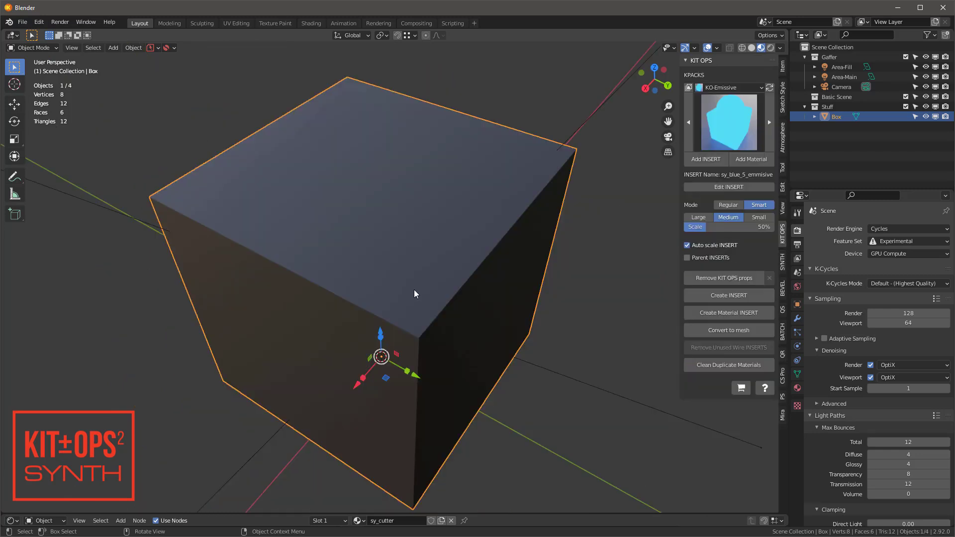
{"action": "left_click", "coordinate": [783, 261]}
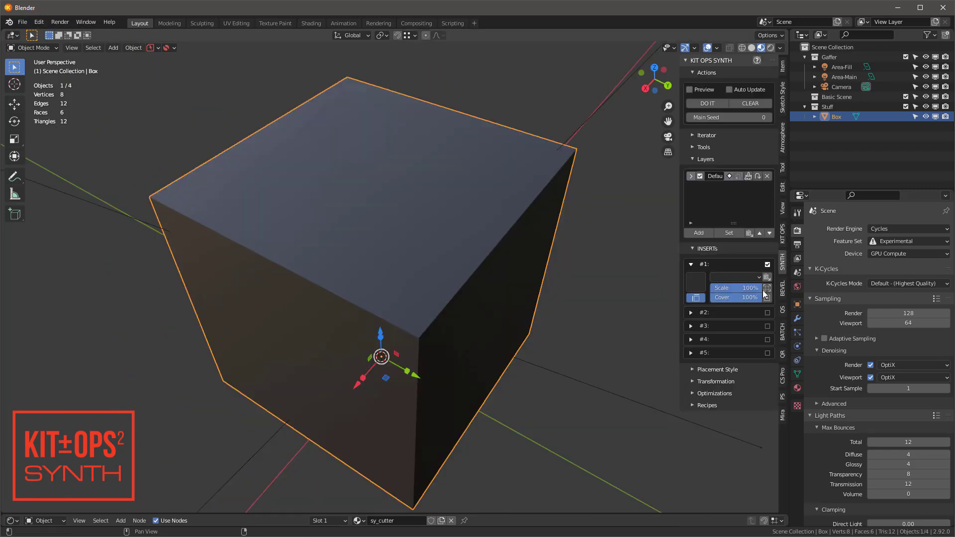
{"action": "left_click", "coordinate": [692, 405]}
{"action": "left_click", "coordinate": [724, 423]}
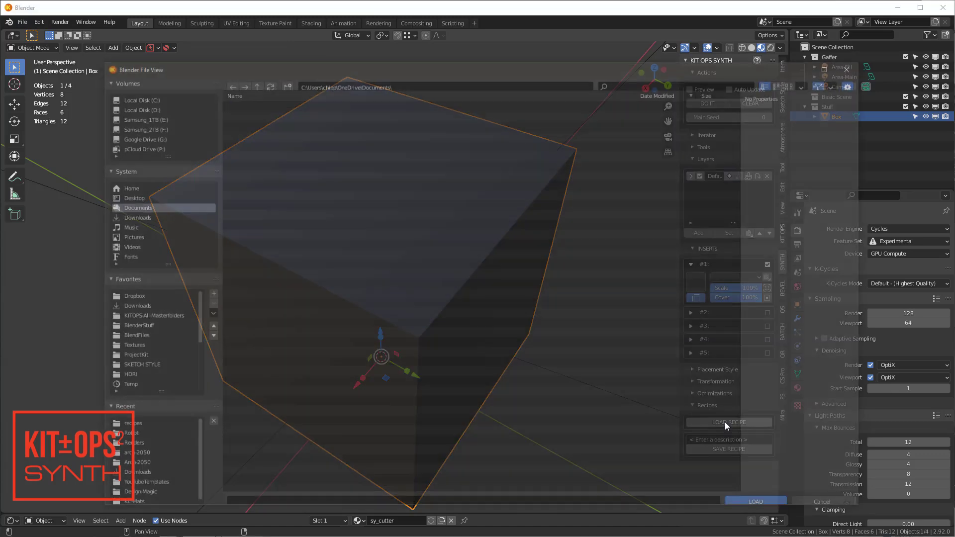
{"action": "double_click", "coordinate": [256, 112]}
{"action": "double_click", "coordinate": [255, 113]}
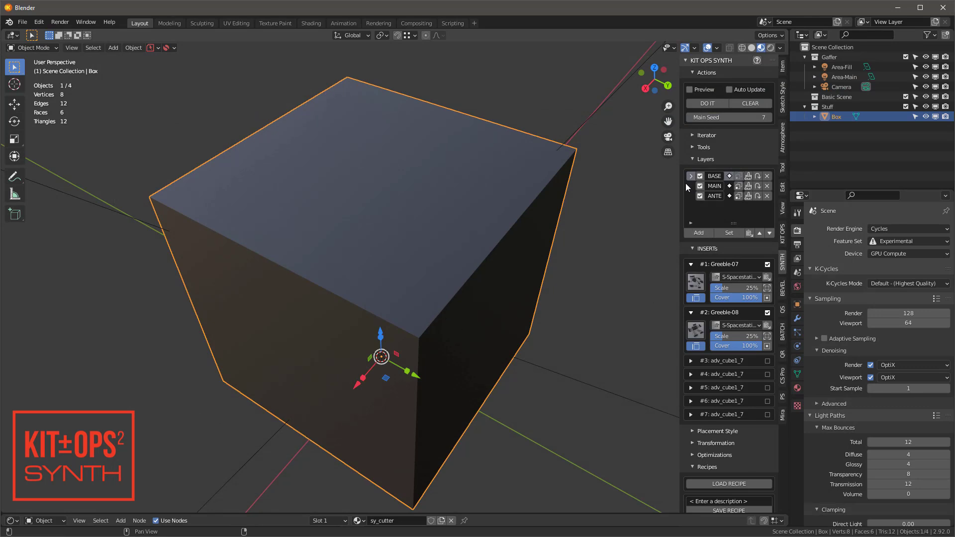
{"action": "left_click_drag", "start_coordinate": [681, 187], "coordinate": [650, 189]}
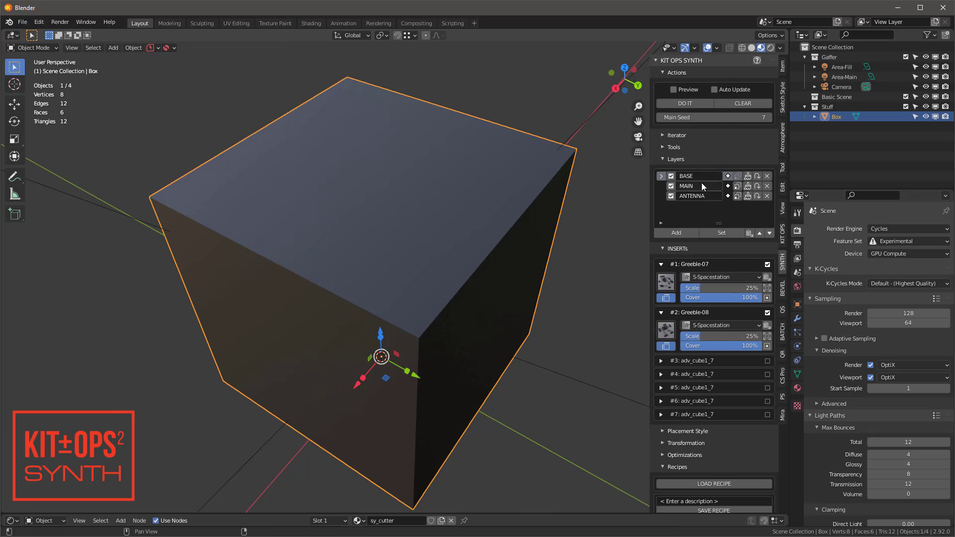
Select the Box's top face in Edit Mode, return to Object Mode, and generate the recipe's INSERTs on it
{"action": "middle_click_drag", "start_coordinate": [360, 203], "coordinate": [359, 193]}
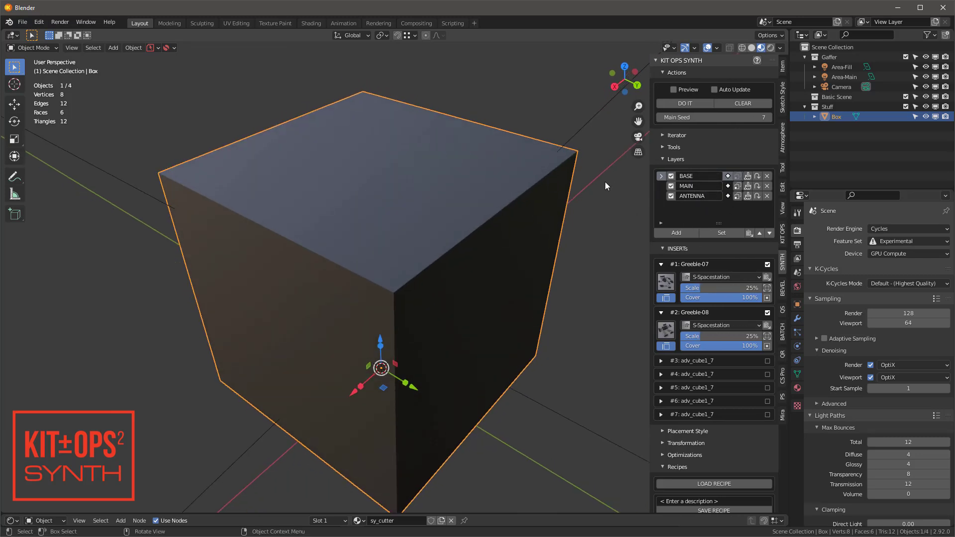
{"action": "key", "text": "Tab"}
{"action": "left_click", "coordinate": [384, 163]}
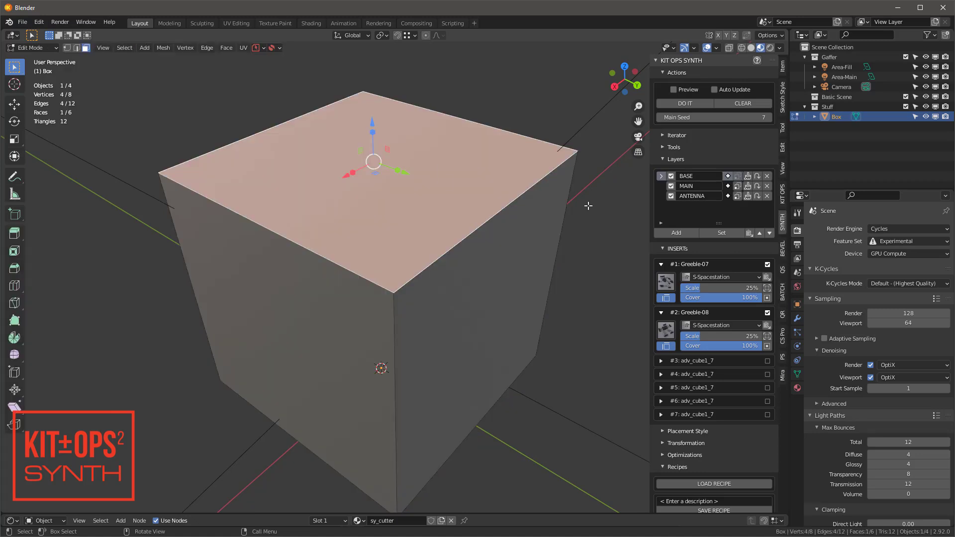
{"action": "key", "text": "Tab"}
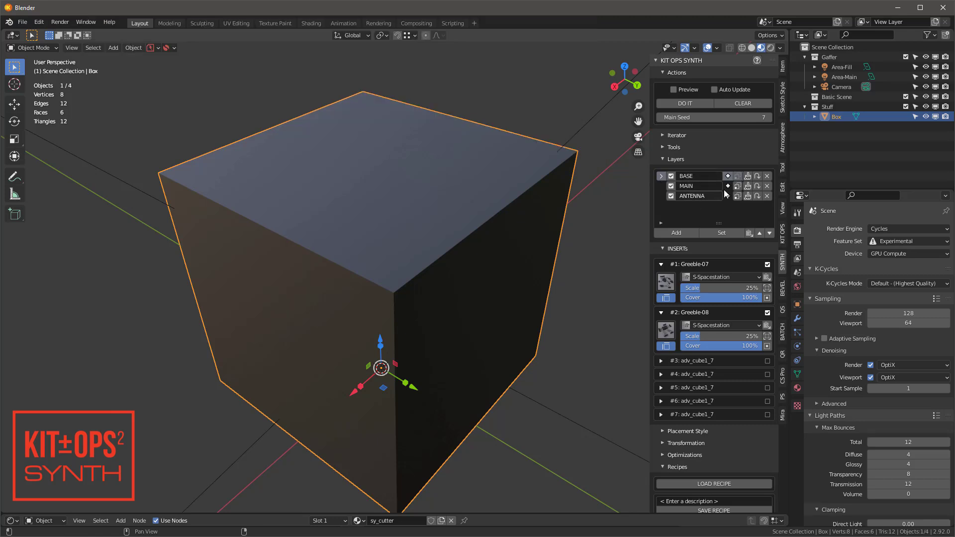
{"action": "left_click", "coordinate": [688, 105]}
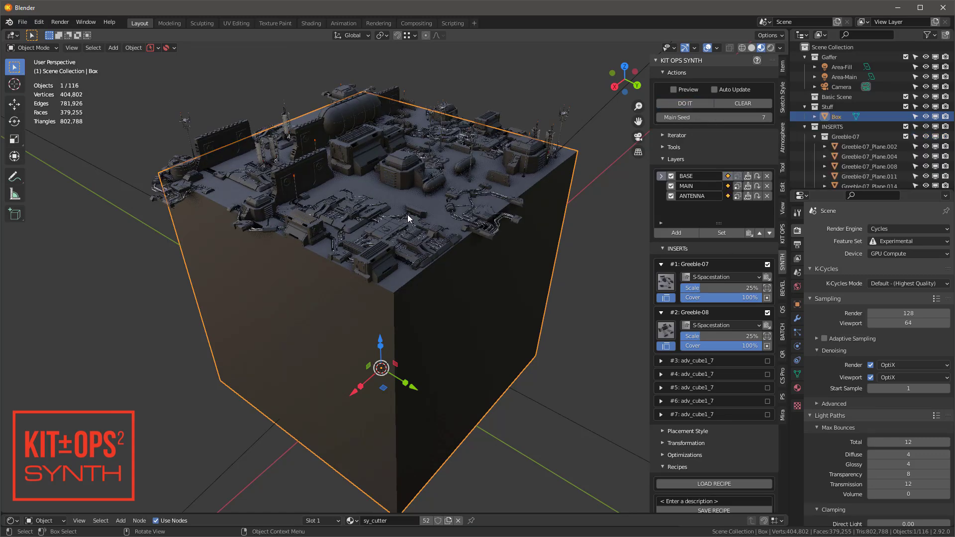
Inspect the generated space station INSERTs on the Box's top face up close and from several angles
{"action": "middle_click_drag", "start_coordinate": [395, 157], "coordinate": [300, 166]}
{"action": "scroll", "coordinate": [408, 169], "scroll_direction": "up", "scroll_amount": 6}
{"action": "scroll", "coordinate": [300, 165], "scroll_direction": "up", "scroll_amount": 2}
{"action": "middle_click_drag", "start_coordinate": [282, 218], "coordinate": [475, 79]}
{"action": "scroll", "coordinate": [476, 84], "scroll_direction": "up", "scroll_amount": 12}
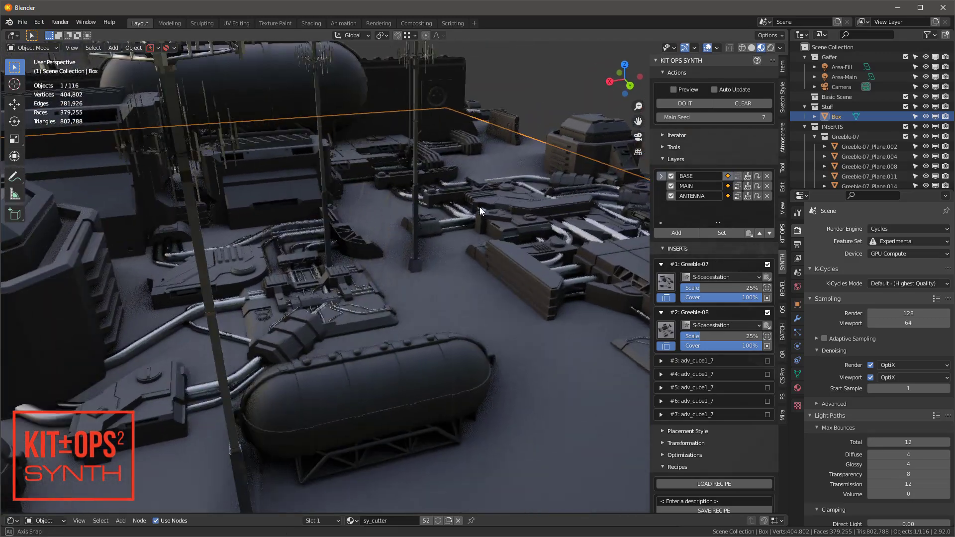
{"action": "mouse_move", "coordinate": [480, 207]}
{"action": "middle_mouse_down"}
{"action": "mouse_move", "coordinate": [512, 219]}
{"action": "mouse_move", "coordinate": [510, 244]}
{"action": "mouse_move", "coordinate": [535, 261]}
{"action": "mouse_move", "coordinate": [437, 232]}
{"action": "mouse_move", "coordinate": [480, 226]}
{"action": "middle_mouse_up"}
{"action": "scroll", "coordinate": [486, 225], "scroll_direction": "down", "scroll_amount": 10}
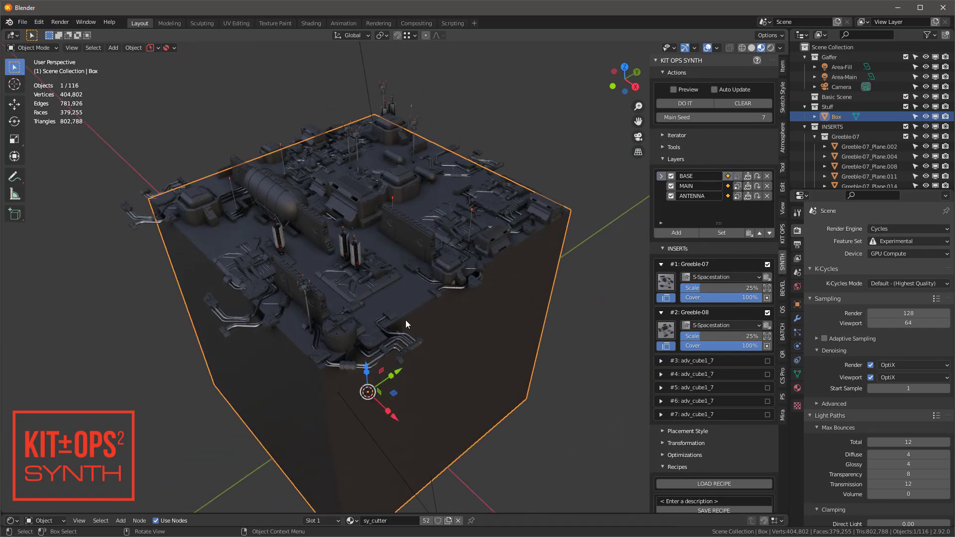
Expand the Transformation settings and review the padding, scale and rotation options against the generated layout
{"action": "scroll", "coordinate": [662, 431], "scroll_direction": "down", "scroll_amount": 1}
{"action": "left_click", "coordinate": [663, 433]}
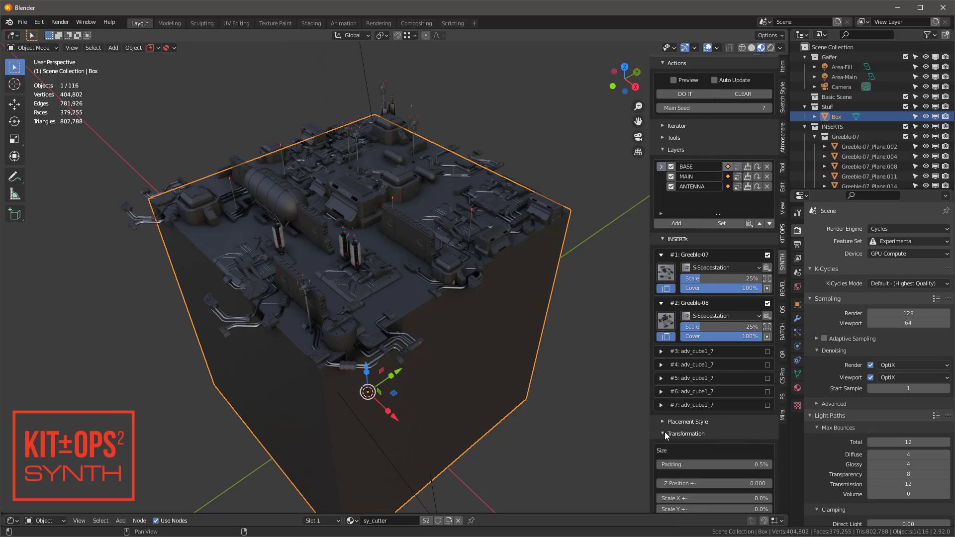
{"action": "scroll", "coordinate": [691, 416], "scroll_direction": "down", "scroll_amount": 1}
{"action": "scroll", "coordinate": [691, 414], "scroll_direction": "down", "scroll_amount": 4}
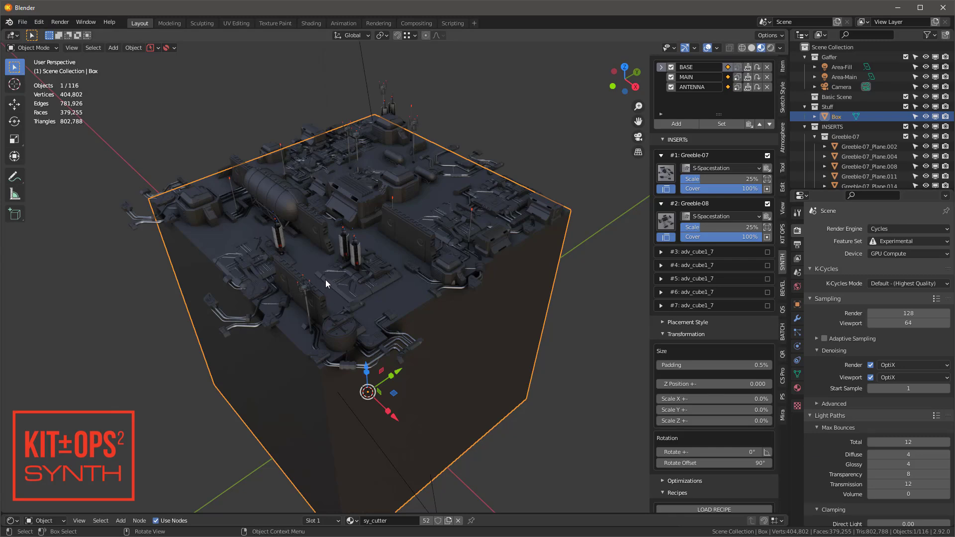
{"action": "middle_click_drag", "start_coordinate": [320, 271], "coordinate": [353, 254]}
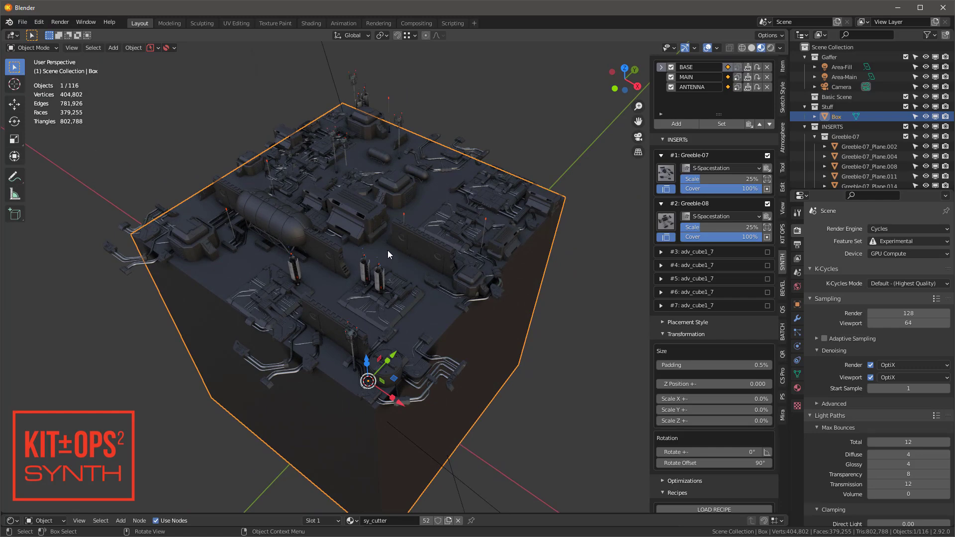
Clear the generated INSERTs and subdivide the Box's top face with 3 cuts
{"action": "scroll", "coordinate": [706, 171], "scroll_direction": "up", "scroll_amount": 5}
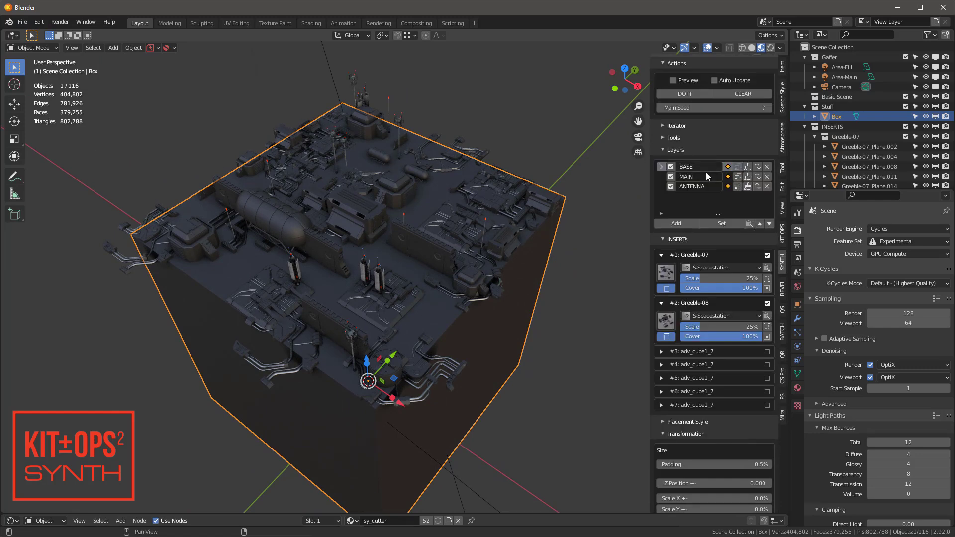
{"action": "left_click", "coordinate": [743, 103]}
{"action": "key", "text": "Tab"}
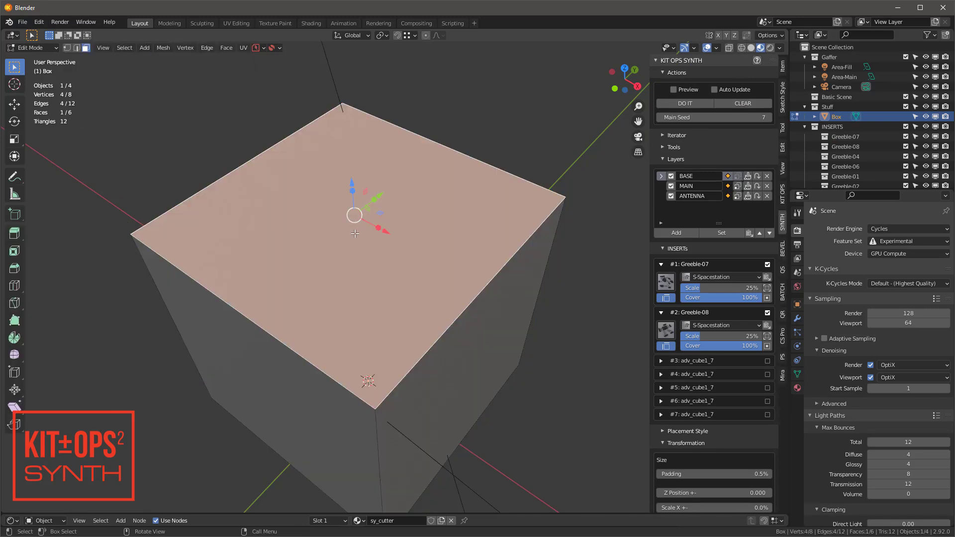
{"action": "right_click", "coordinate": [395, 181]}
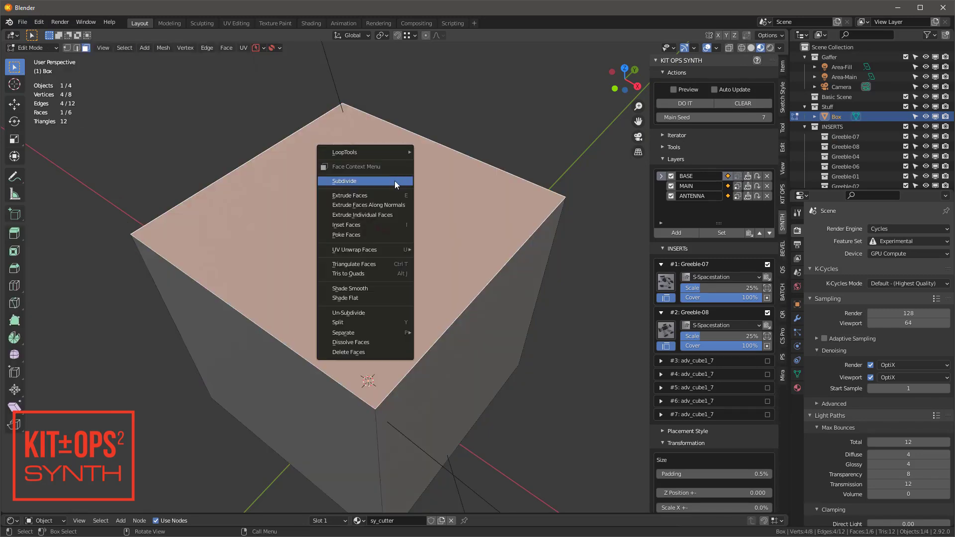
{"action": "left_click", "coordinate": [395, 181]}
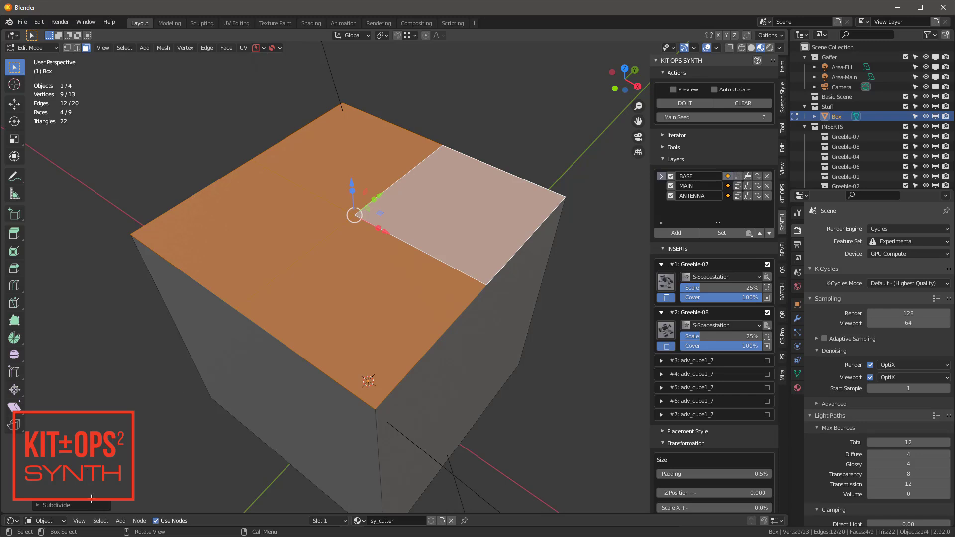
{"action": "left_click", "coordinate": [32, 507]}
{"action": "left_click", "coordinate": [164, 436]}
{"action": "left_click", "coordinate": [164, 436]}
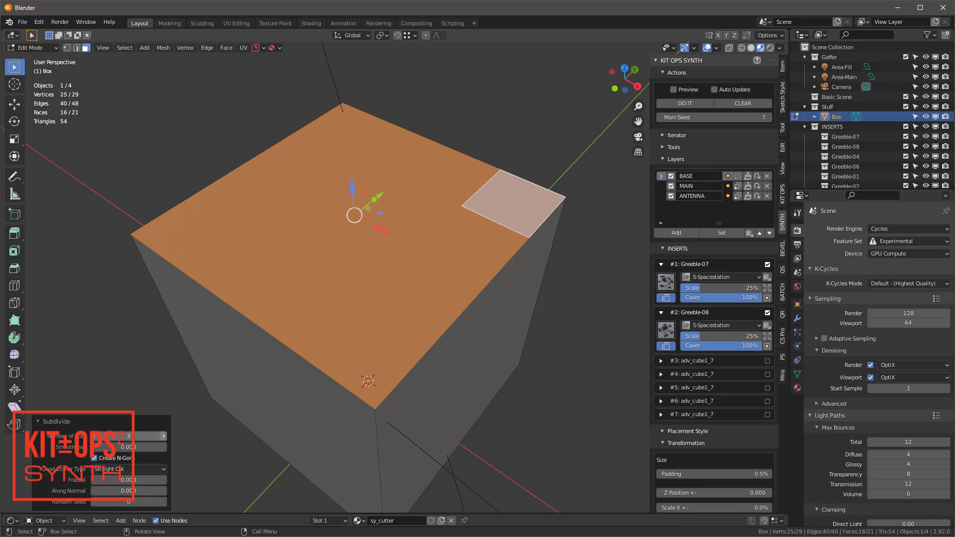
Select the four centre faces of the subdivided top and assign them to the BASE, MAIN and ANTENNA layers
{"action": "left_click", "coordinate": [453, 269]}
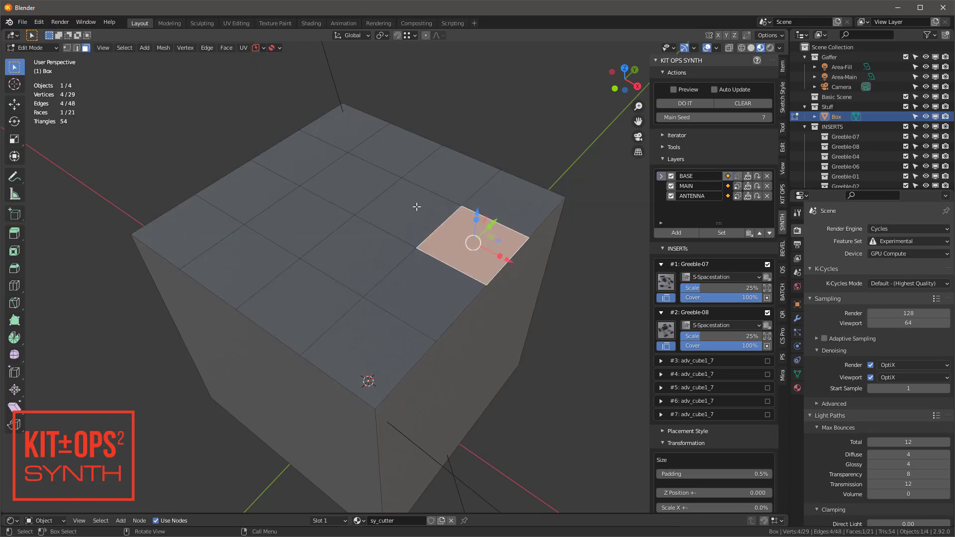
{"action": "left_click", "coordinate": [287, 224]}
{"action": "left_click", "coordinate": [376, 206], "text": "ctrl+shift"}
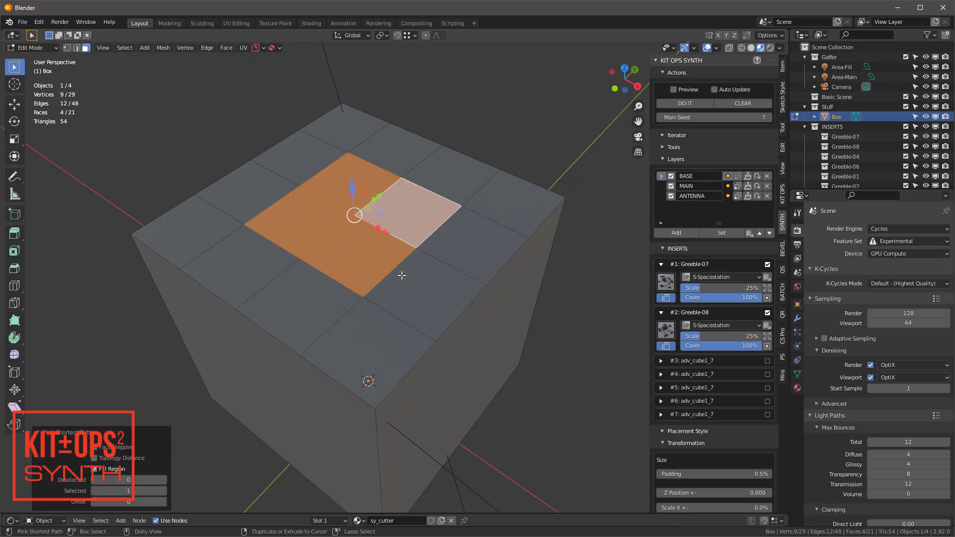
{"action": "left_click", "coordinate": [718, 233]}
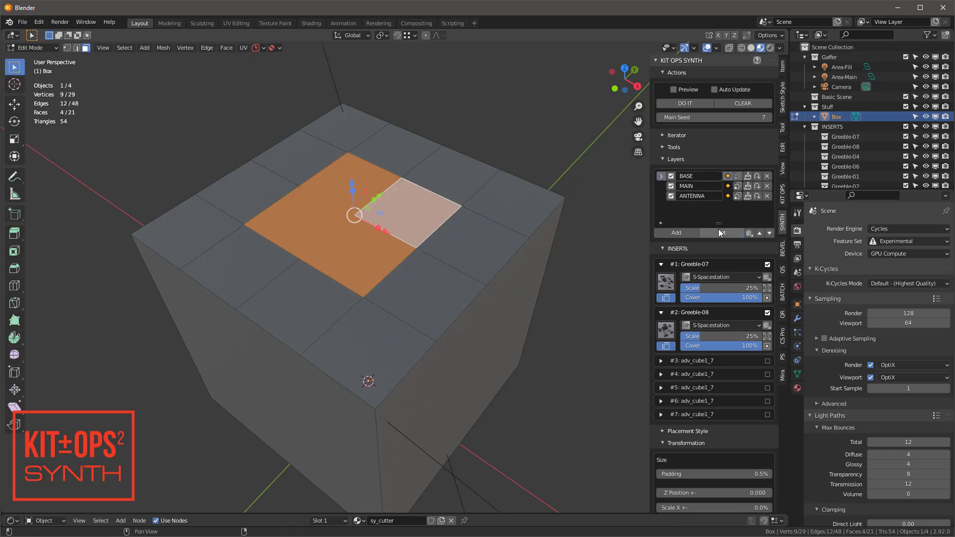
{"action": "left_click", "coordinate": [663, 185]}
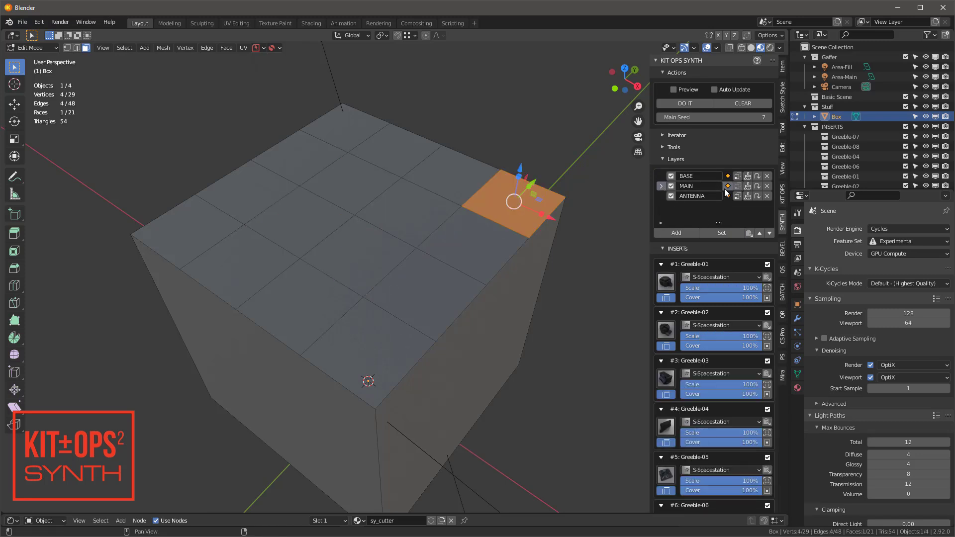
{"action": "left_click", "coordinate": [703, 191]}
{"action": "left_click", "coordinate": [662, 196]}
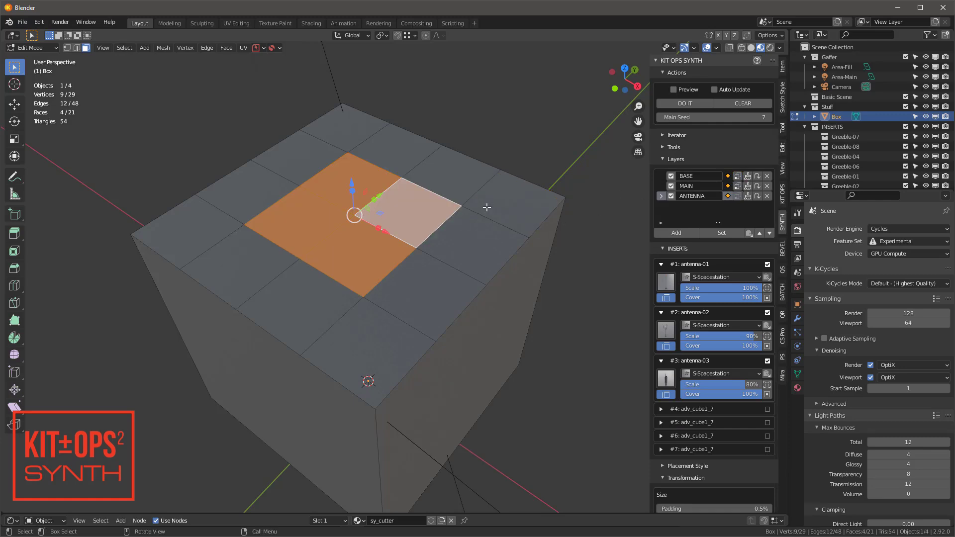
Generate the INSERTs from the layers' centre faces and inspect the resulting layout up close
{"action": "left_click", "coordinate": [695, 103]}
{"action": "scroll", "coordinate": [392, 214], "scroll_direction": "up", "scroll_amount": 4}
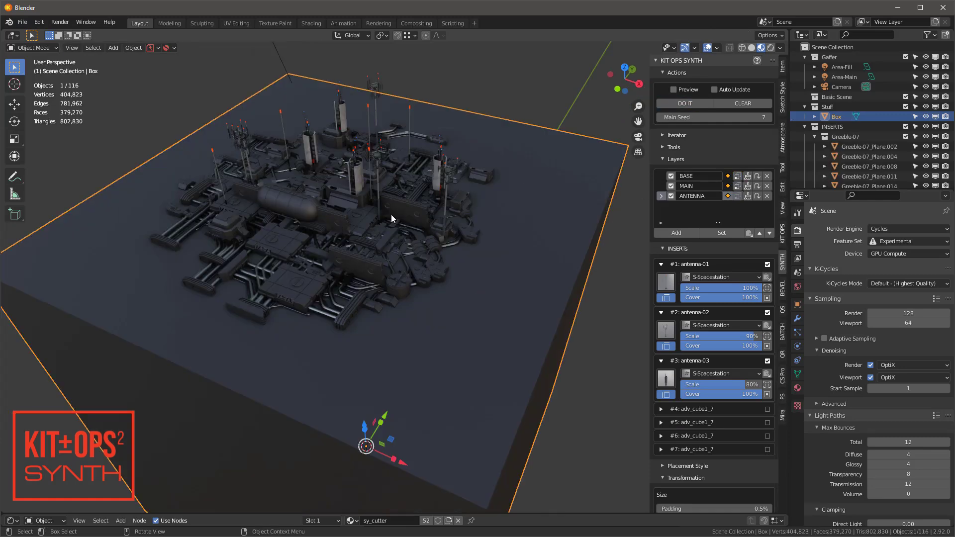
{"action": "middle_click_drag", "start_coordinate": [284, 145], "coordinate": [420, 222]}
{"action": "scroll", "coordinate": [420, 222], "scroll_direction": "up", "scroll_amount": 2}
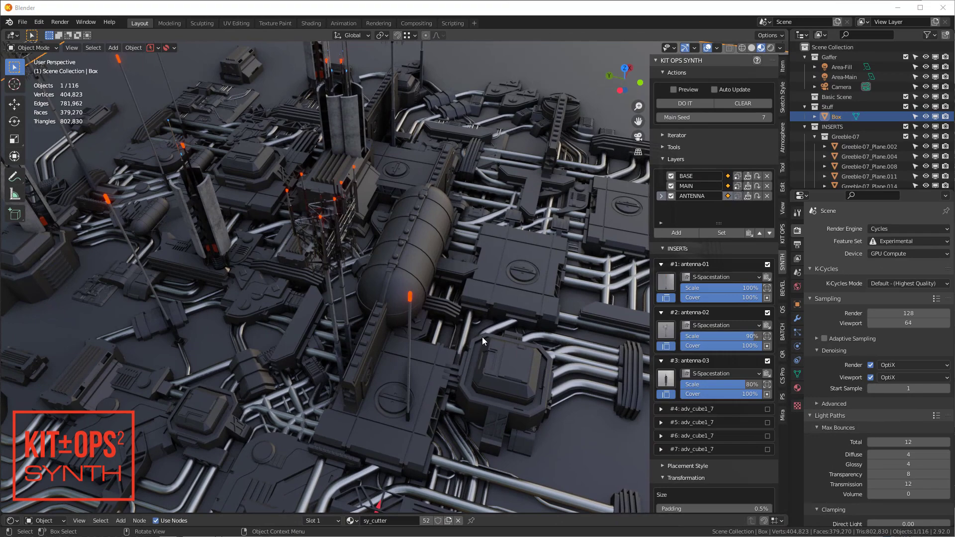
{"action": "scroll", "coordinate": [484, 372], "scroll_direction": "down", "scroll_amount": 3}
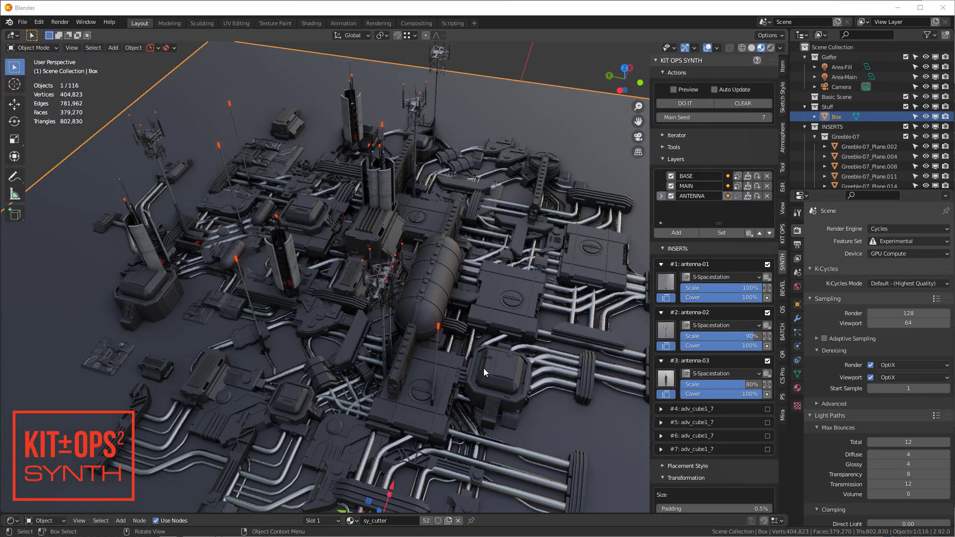
{"action": "middle_click_drag", "start_coordinate": [458, 312], "coordinate": [441, 295]}
Enable Preview with the Fast type, regenerate the layout as simple blocks, and view it in solid shading
{"action": "left_click", "coordinate": [674, 89]}
{"action": "left_click", "coordinate": [691, 129]}
{"action": "middle_click_drag", "start_coordinate": [452, 229], "coordinate": [398, 228]}
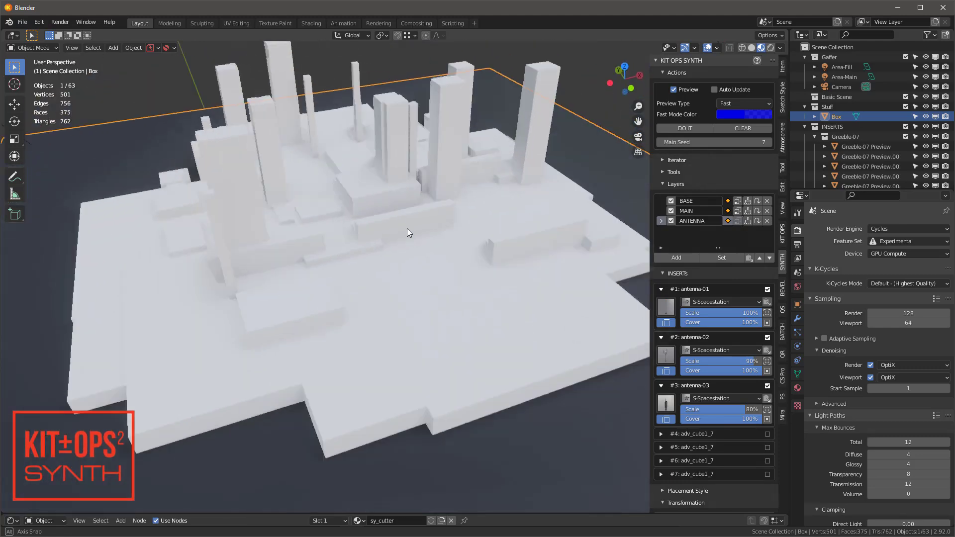
{"action": "middle_click_drag", "start_coordinate": [375, 164], "coordinate": [371, 184]}
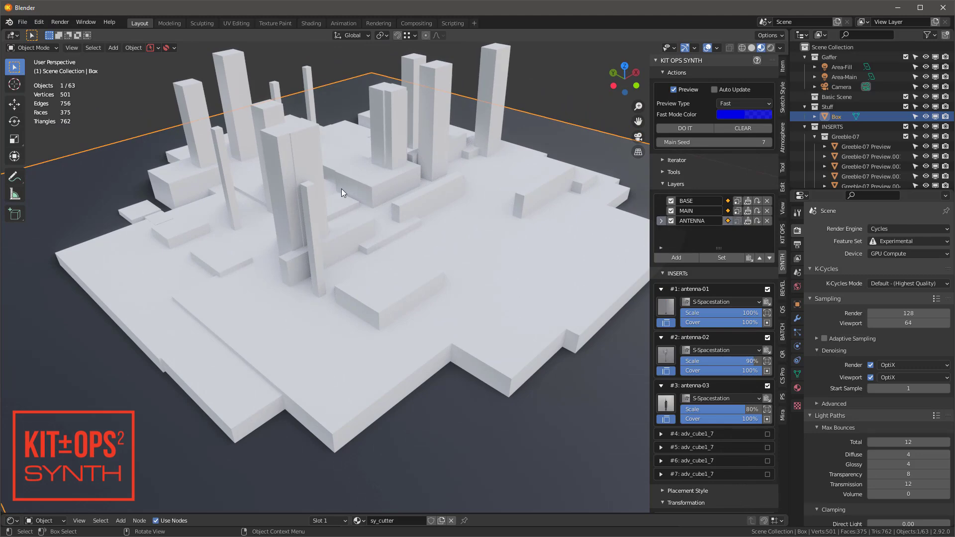
{"action": "middle_click_drag", "start_coordinate": [365, 197], "coordinate": [507, 202]}
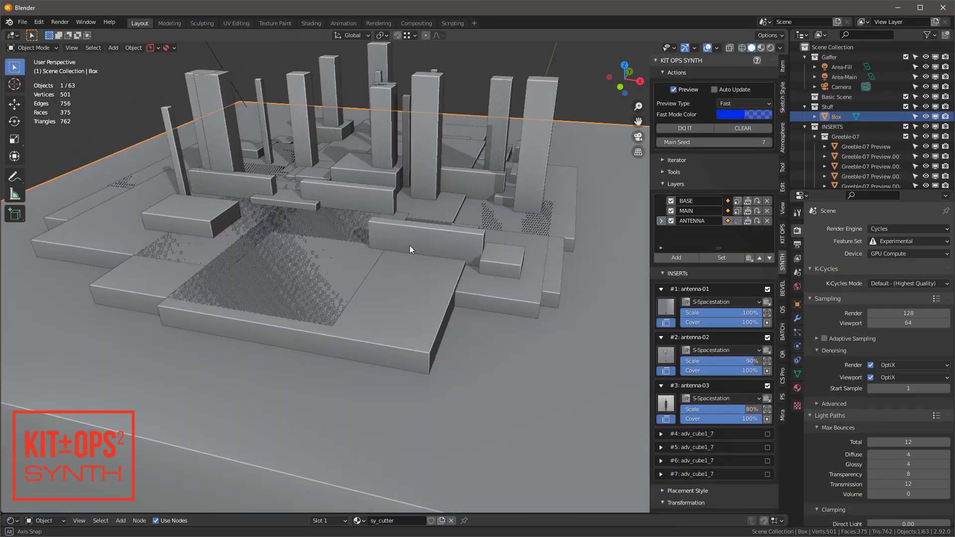
{"action": "middle_click_drag", "start_coordinate": [410, 246], "coordinate": [396, 156]}
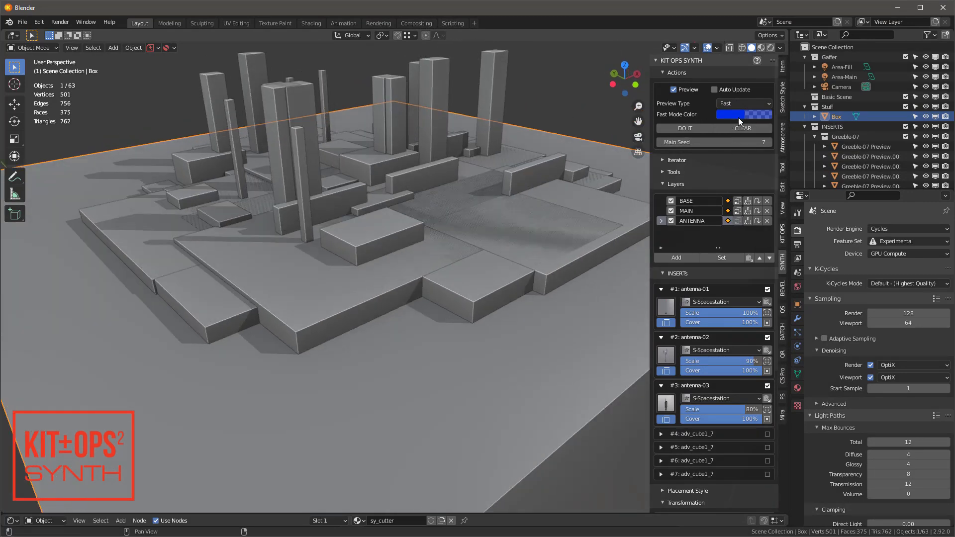
Set the solid viewport shading colour to Object and regenerate the preview in the semi-transparent blue Fast Mode Color
{"action": "left_click", "coordinate": [752, 116]}
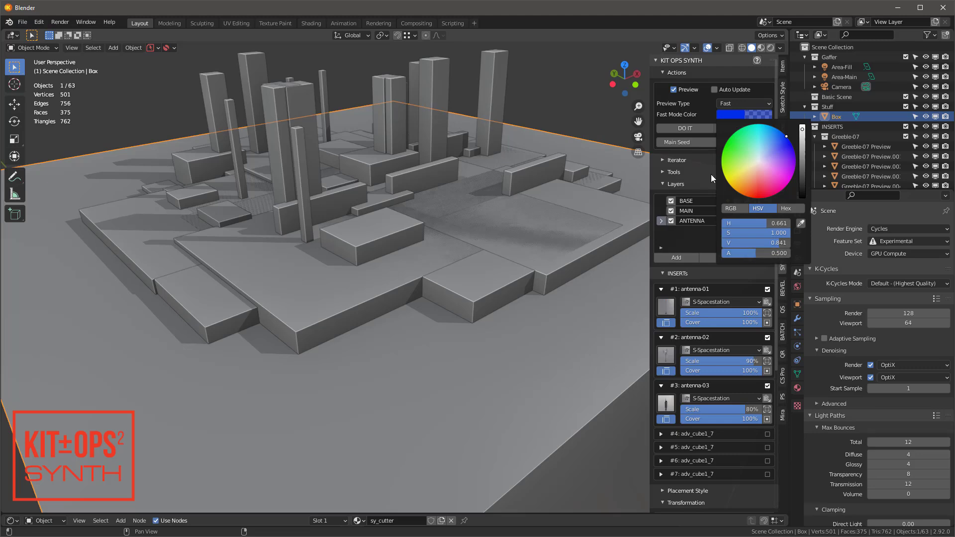
{"action": "left_click", "coordinate": [781, 48]}
{"action": "left_click", "coordinate": [779, 175]}
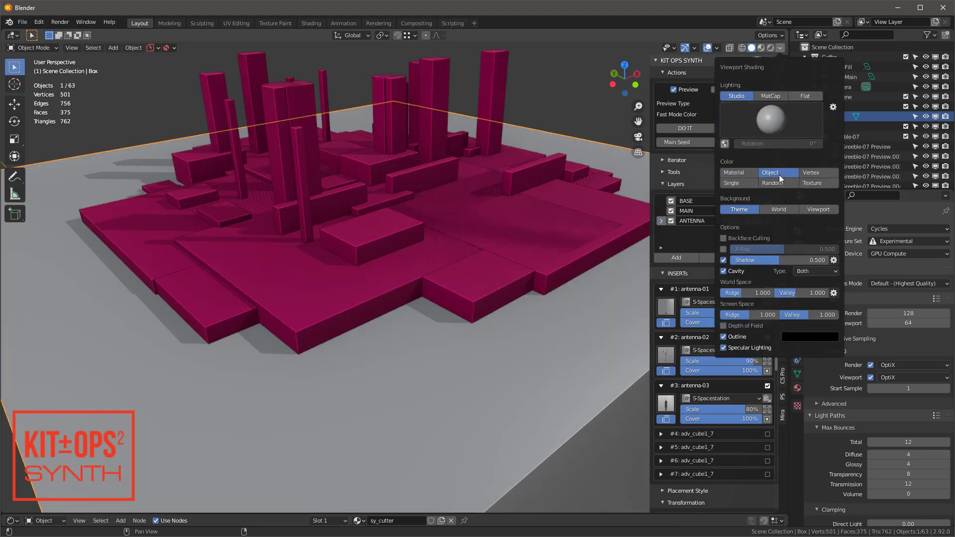
{"action": "scroll", "coordinate": [527, 200], "scroll_direction": "up", "scroll_amount": 2}
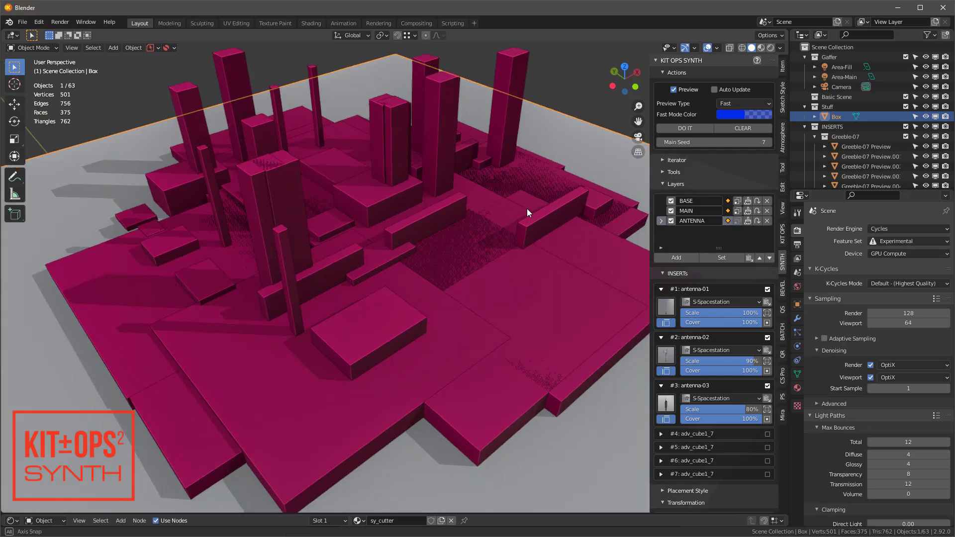
{"action": "left_click", "coordinate": [682, 128]}
{"action": "middle_click_drag", "start_coordinate": [473, 229], "coordinate": [434, 196]}
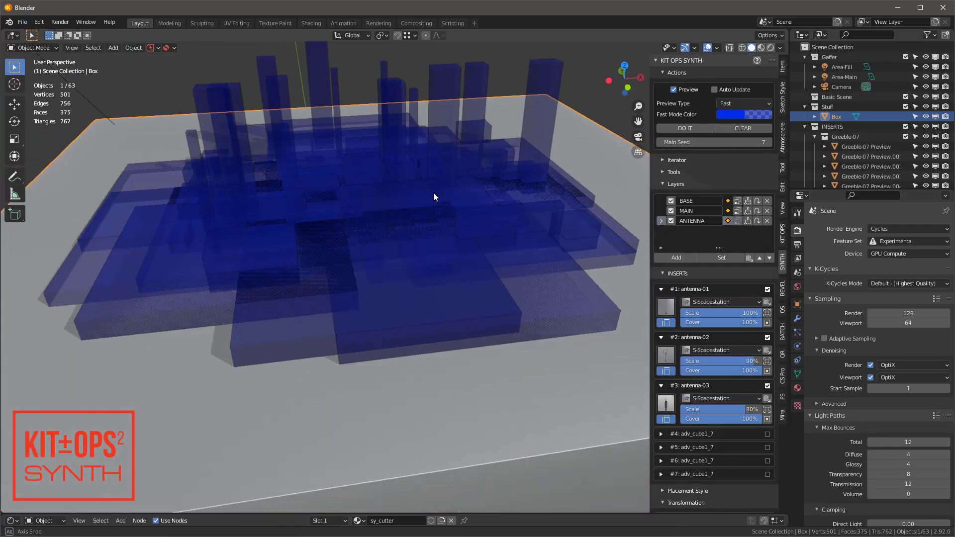
Make the blue Fast Mode Color fully opaque, regenerate the preview, and view the blocks from a lower angle
{"action": "left_click", "coordinate": [758, 115]}
{"action": "left_click_drag", "start_coordinate": [760, 250], "coordinate": [794, 251]}
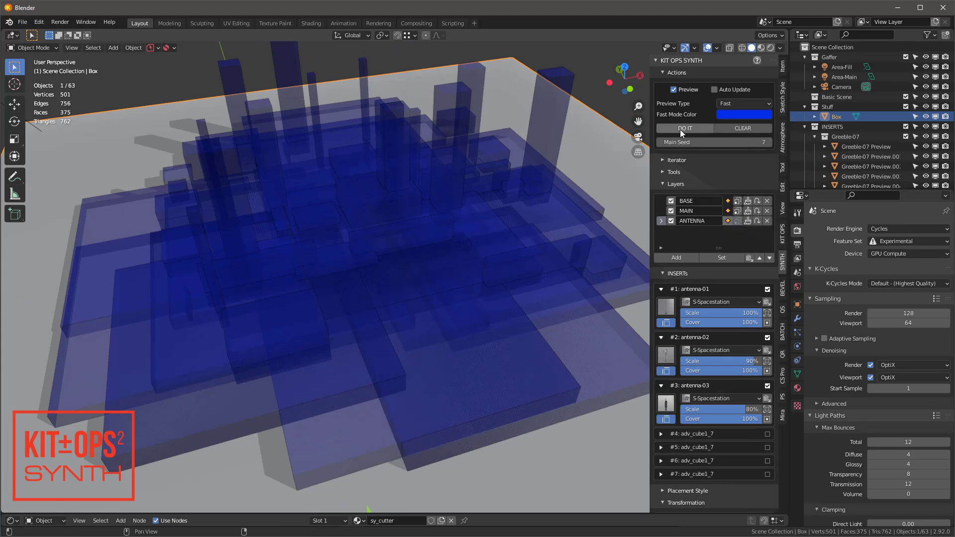
{"action": "left_click", "coordinate": [680, 129]}
{"action": "middle_click_drag", "start_coordinate": [448, 239], "coordinate": [587, 160]}
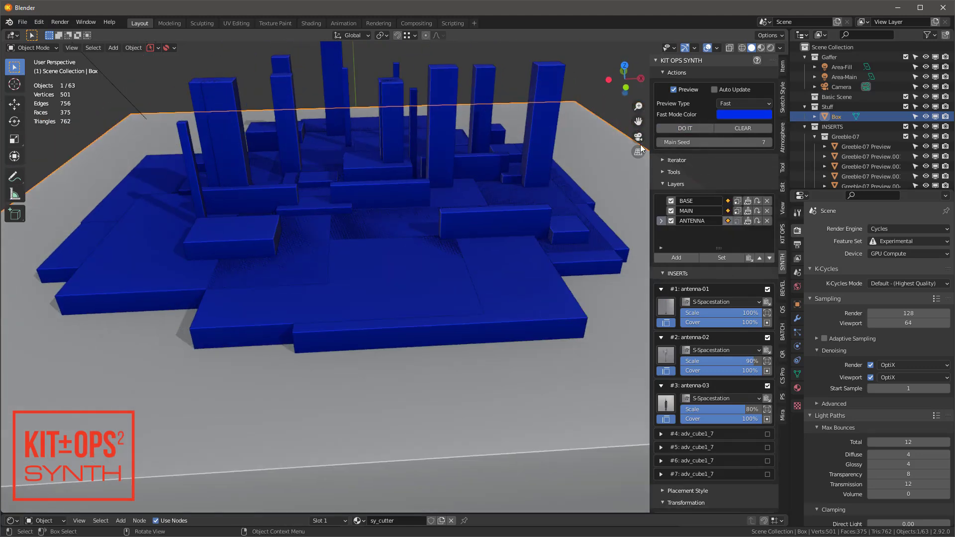
Change the Fast Mode Color to mint green, regenerate the preview blocks, and view them from another angle
{"action": "left_click", "coordinate": [742, 115]}
{"action": "left_click", "coordinate": [749, 142]}
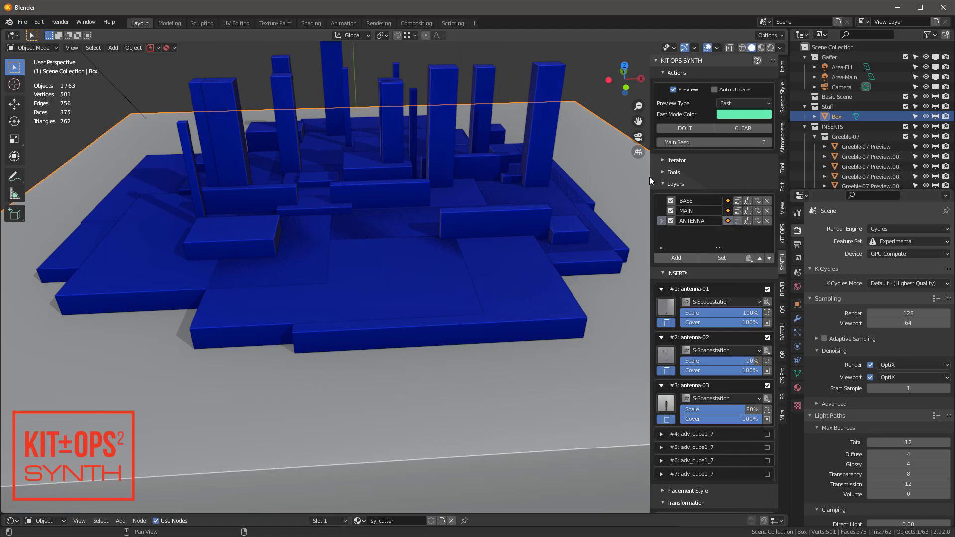
{"action": "left_click", "coordinate": [686, 127]}
{"action": "middle_click_drag", "start_coordinate": [438, 259], "coordinate": [518, 165]}
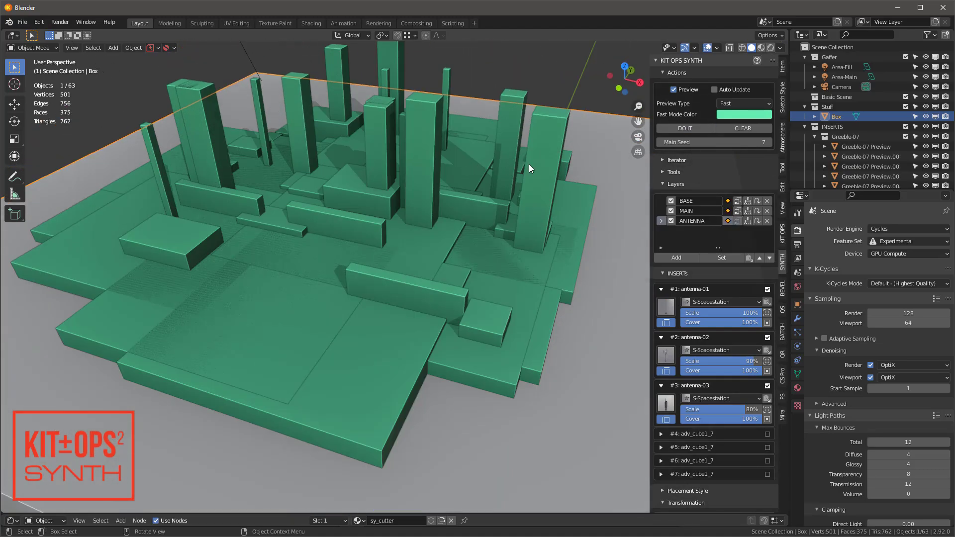
Set the solid viewport shading colour to Random and view the differently coloured preview blocks
{"action": "left_click", "coordinate": [781, 48]}
{"action": "left_click", "coordinate": [779, 185]}
{"action": "middle_click_drag", "start_coordinate": [466, 214], "coordinate": [314, 196]}
Enable Auto Update and raise the Main Seed one value at a time to 15, viewing the new layouts
{"action": "left_click", "coordinate": [715, 90]}
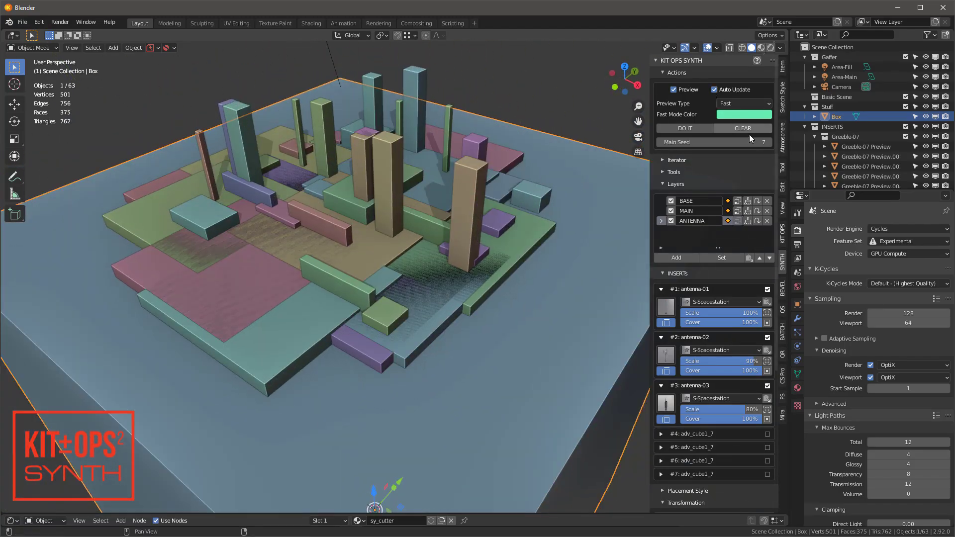
{"action": "left_click", "coordinate": [769, 143]}
{"action": "left_click", "coordinate": [769, 143]}
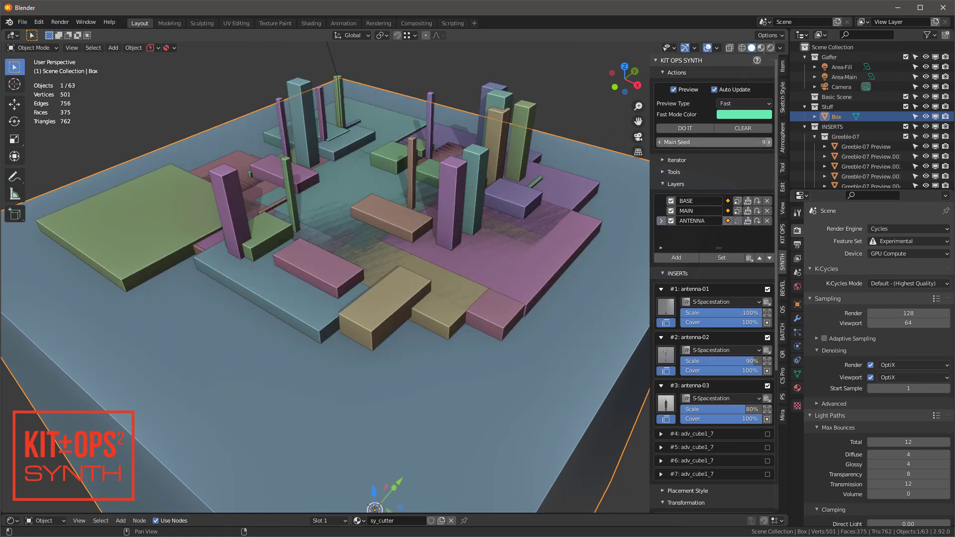
{"action": "left_click", "coordinate": [769, 142]}
{"action": "left_click", "coordinate": [769, 143]}
{"action": "left_click", "coordinate": [769, 143]}
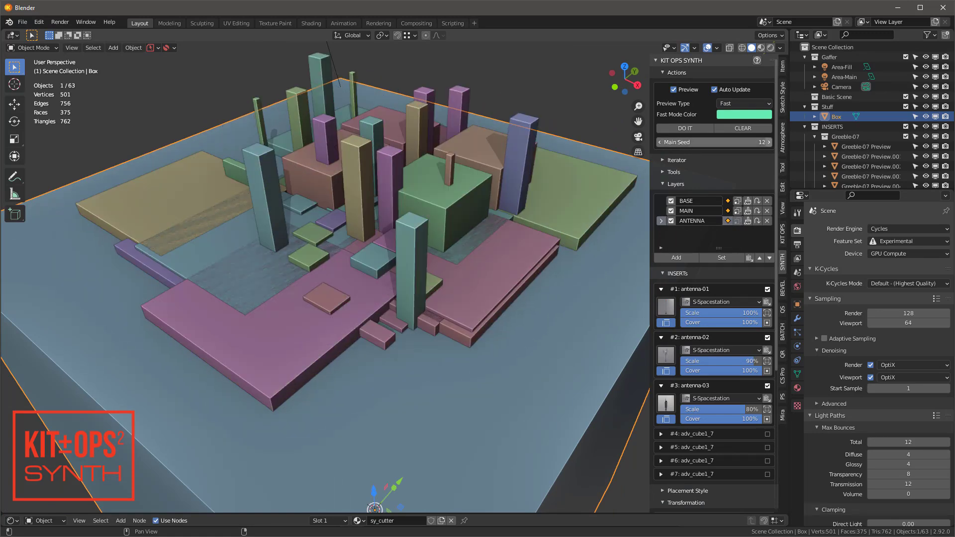
{"action": "left_click", "coordinate": [769, 143]}
{"action": "left_click", "coordinate": [769, 143]}
{"action": "left_click", "coordinate": [768, 142]}
{"action": "middle_click_drag", "start_coordinate": [349, 214], "coordinate": [383, 219]}
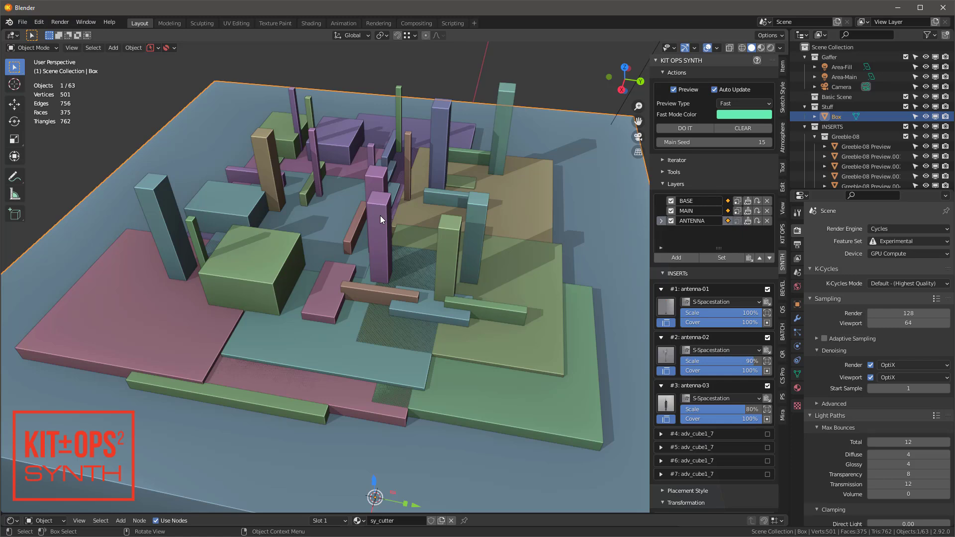
Show the SYNTH tools and set the KIT OPS mode to Regular
{"action": "left_click", "coordinate": [663, 172]}
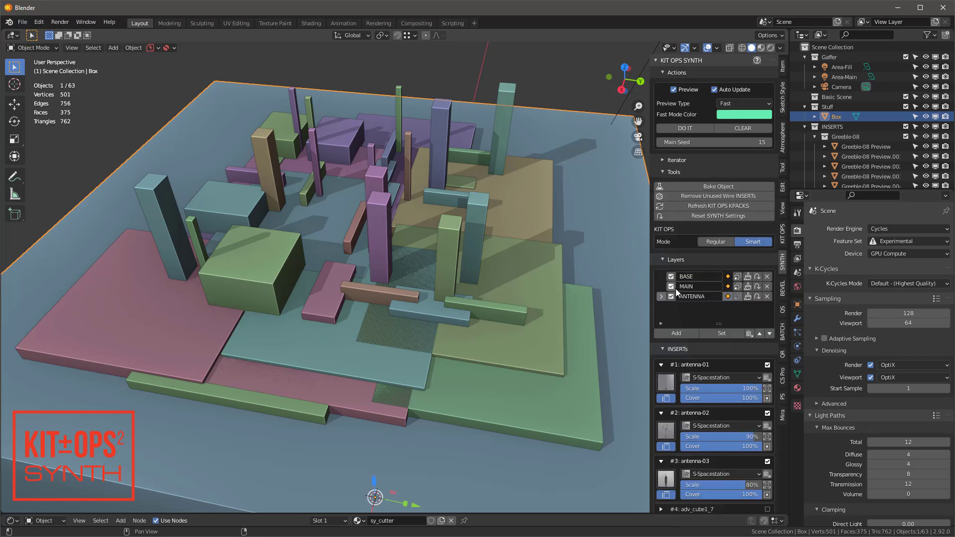
{"action": "left_click", "coordinate": [716, 242]}
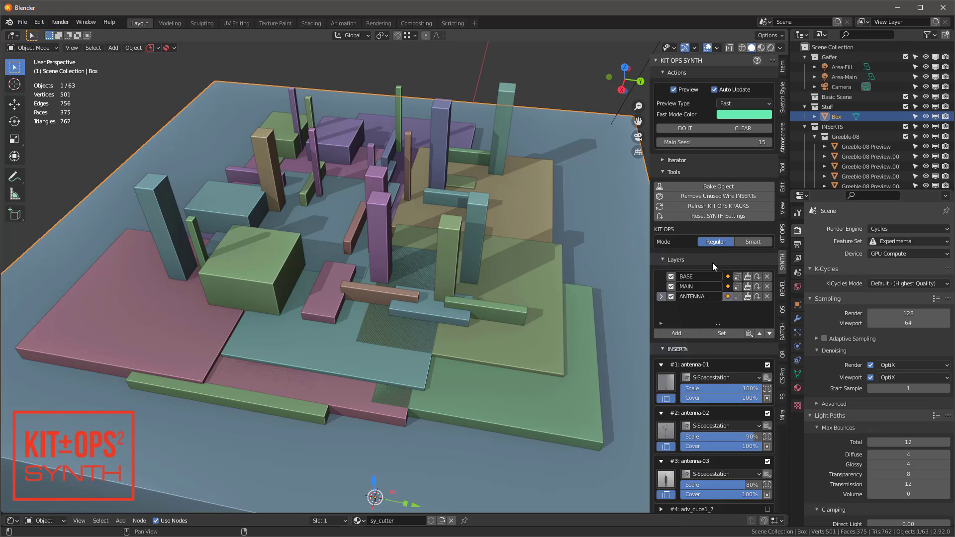
{"action": "middle_click_drag", "start_coordinate": [622, 199], "coordinate": [516, 163]}
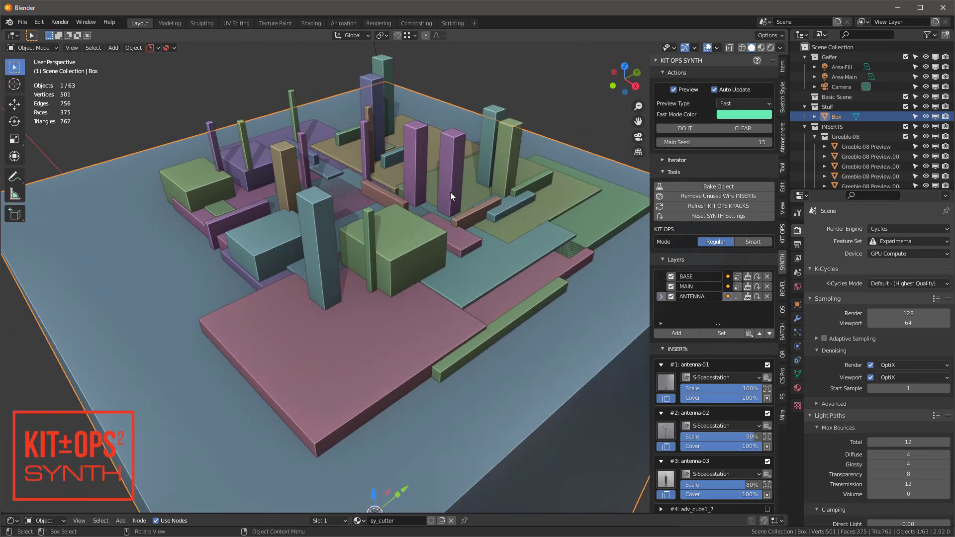